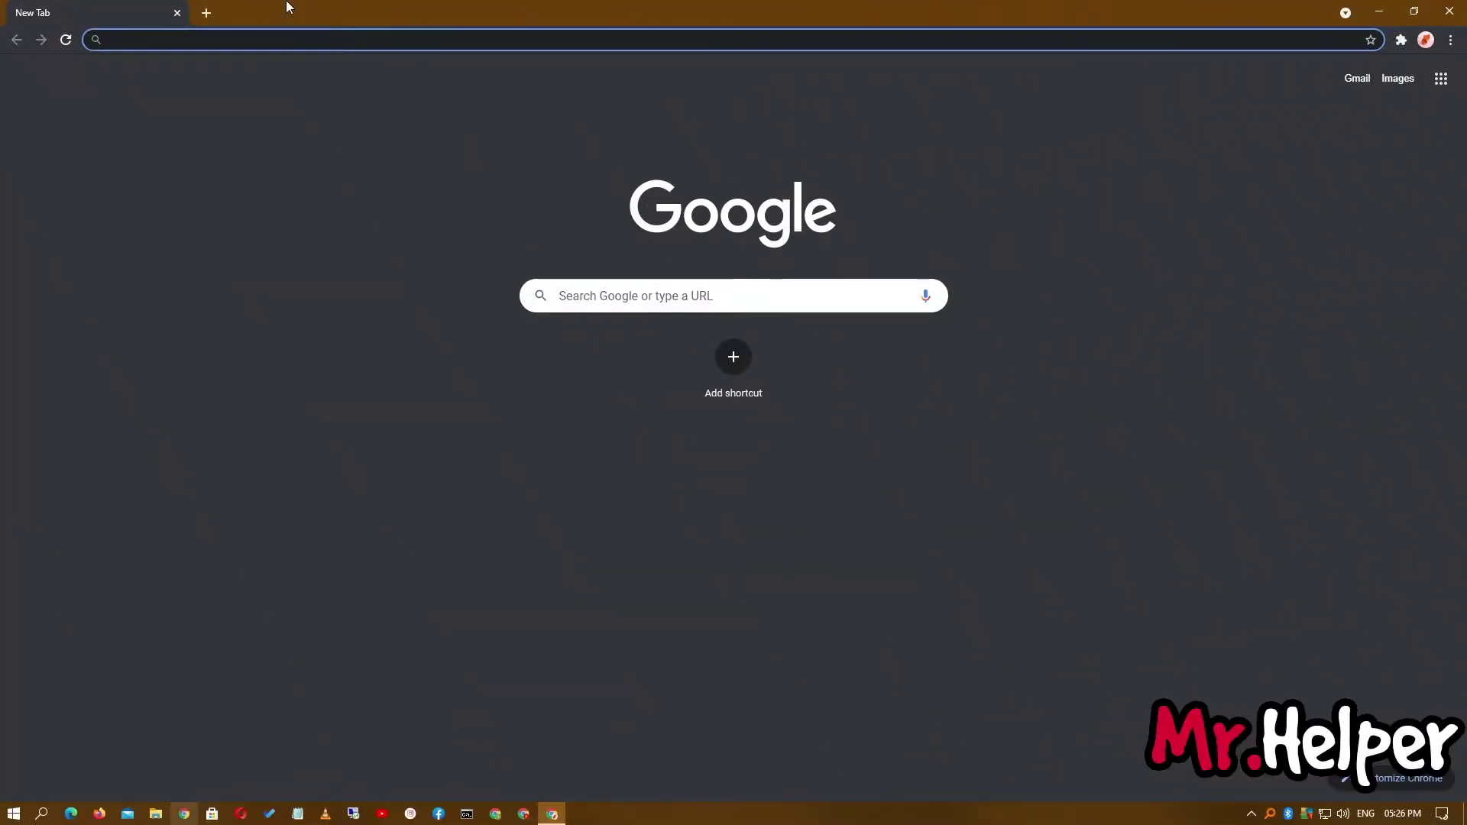
Google 'download skyblock for minecraft' and open the SkyBlock page on Minecraft Maps
type("download")
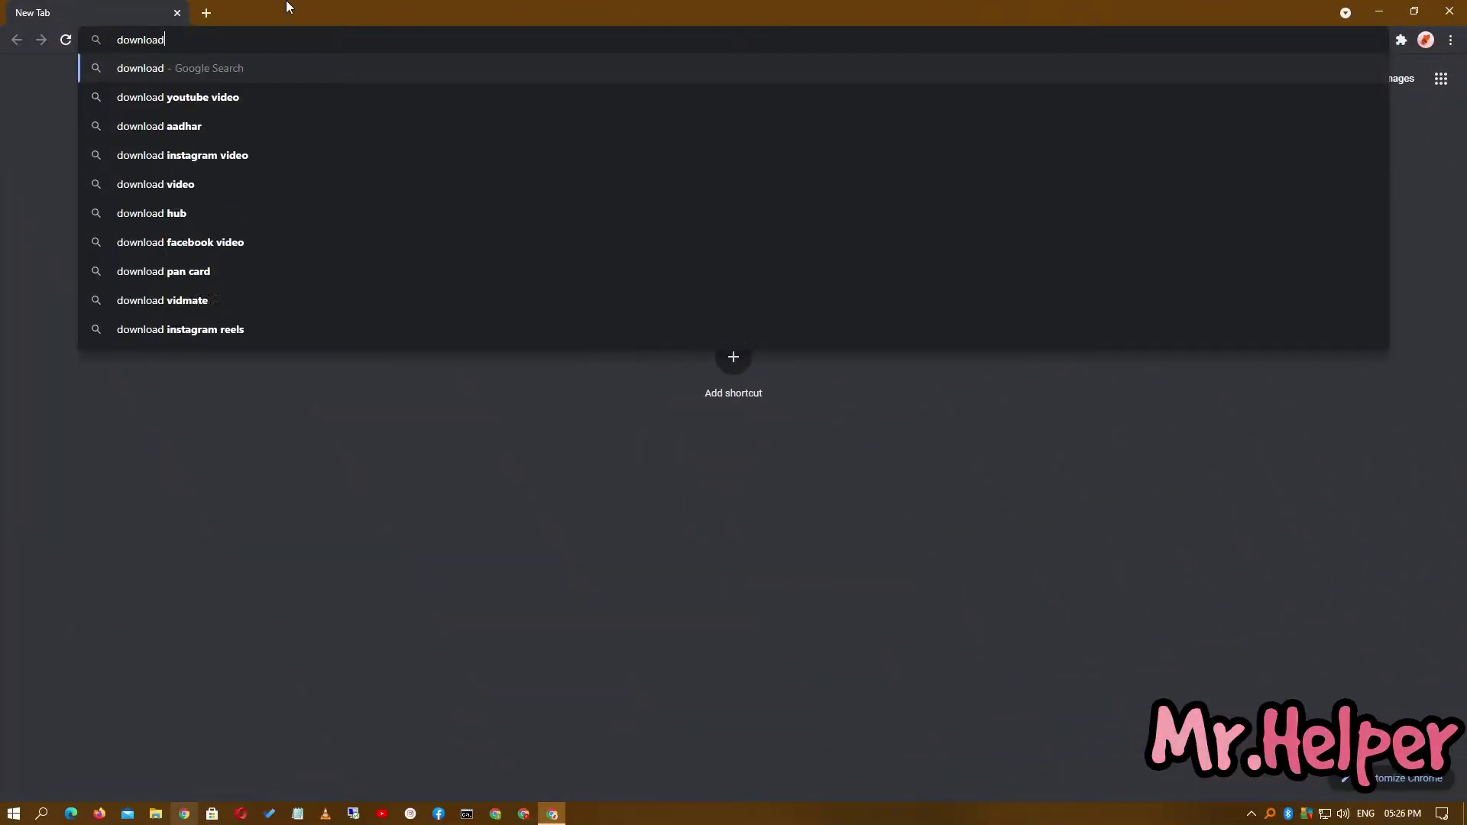
type(" skybl")
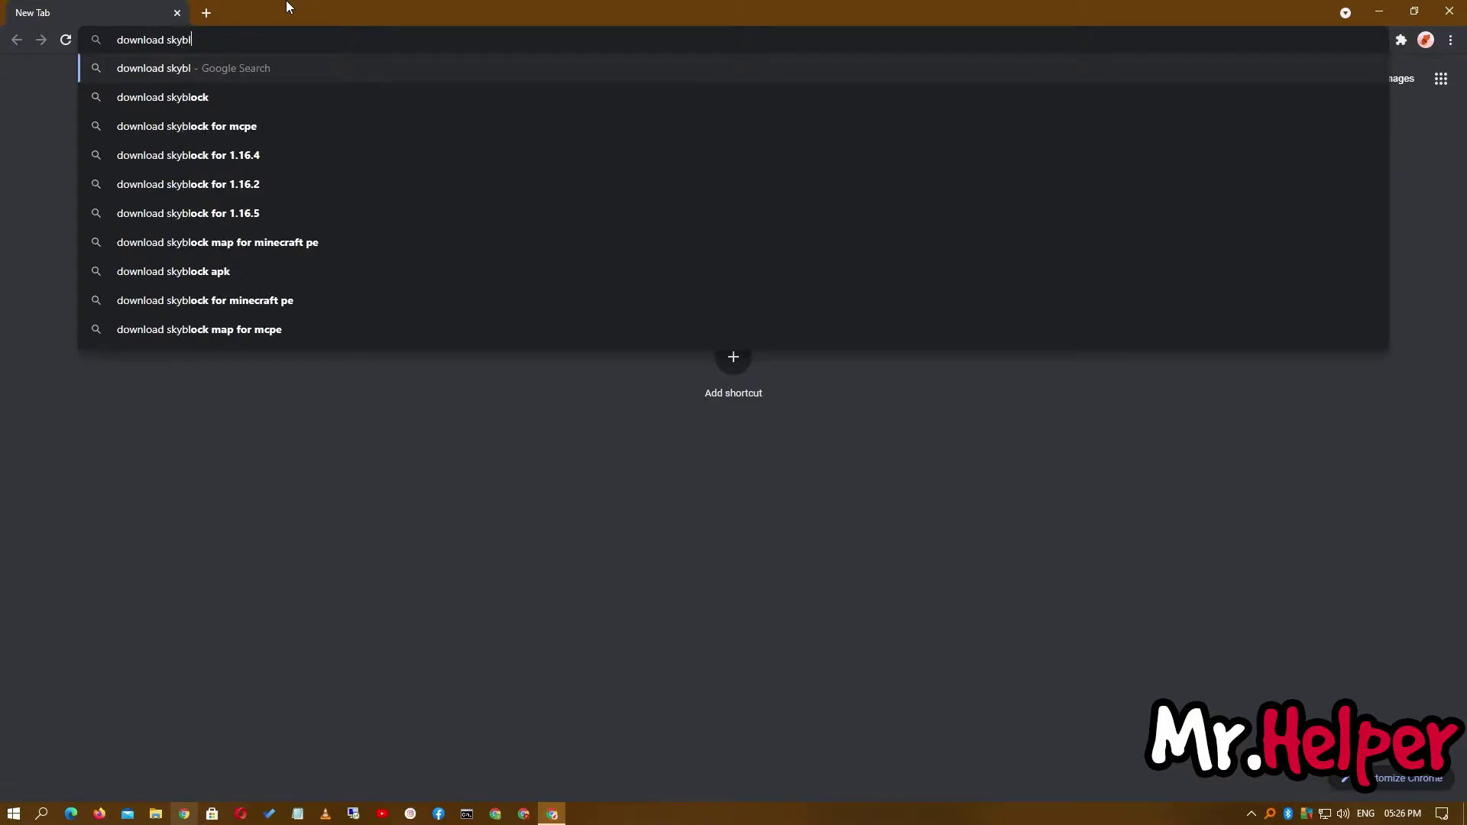
type("ock for minecraft")
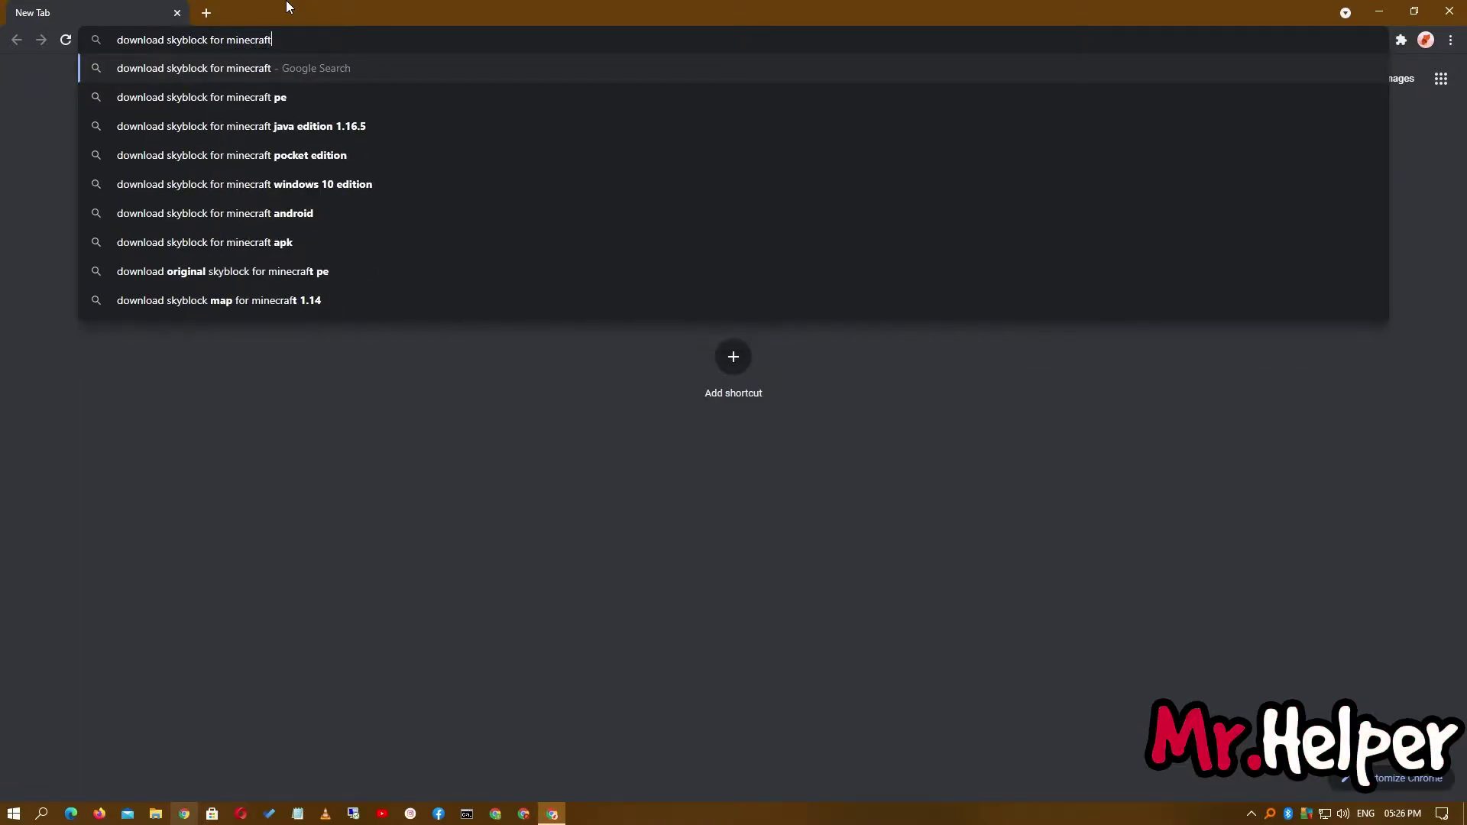
key("Return")
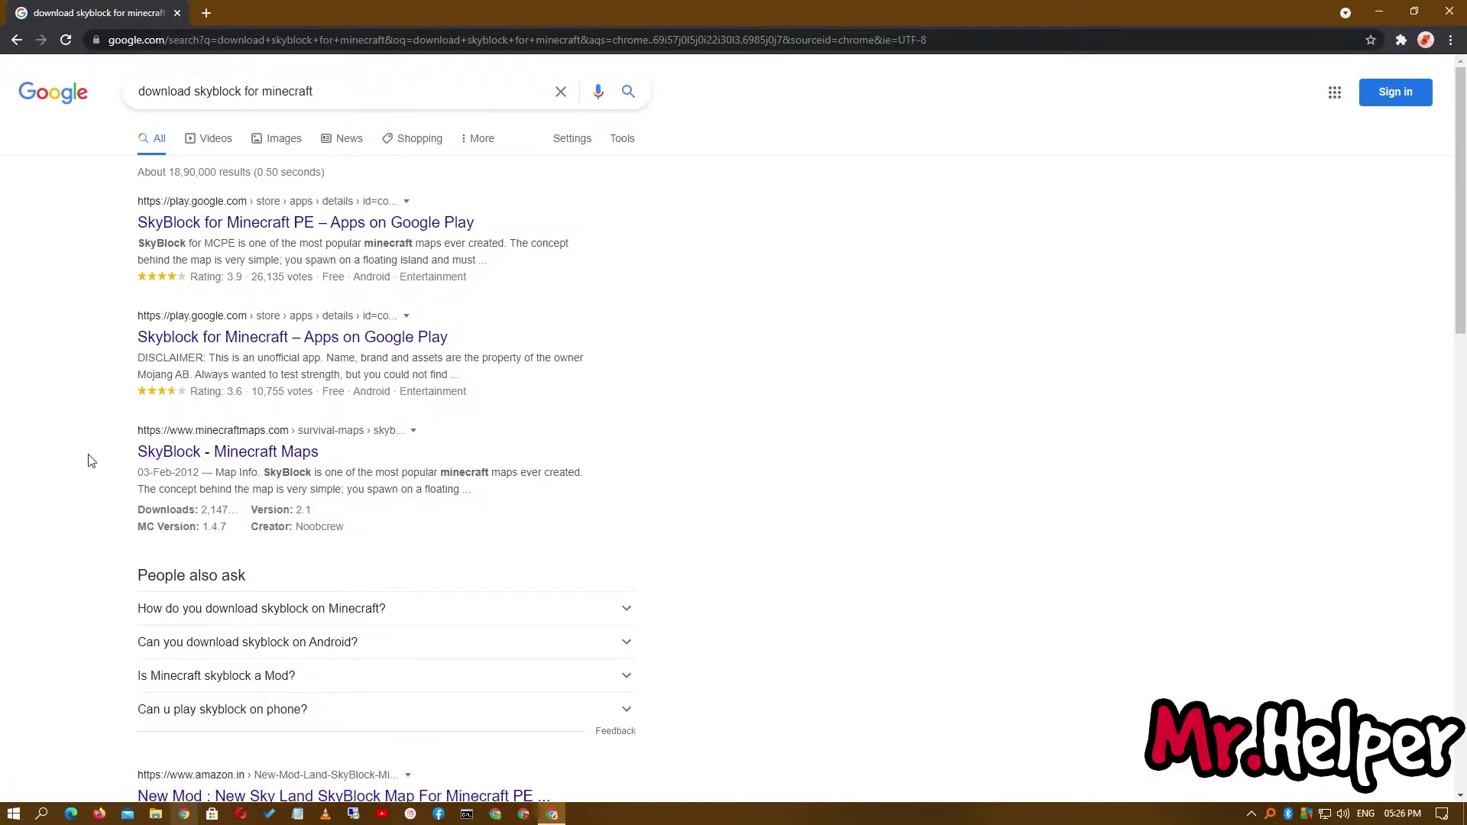
left_click(221, 457)
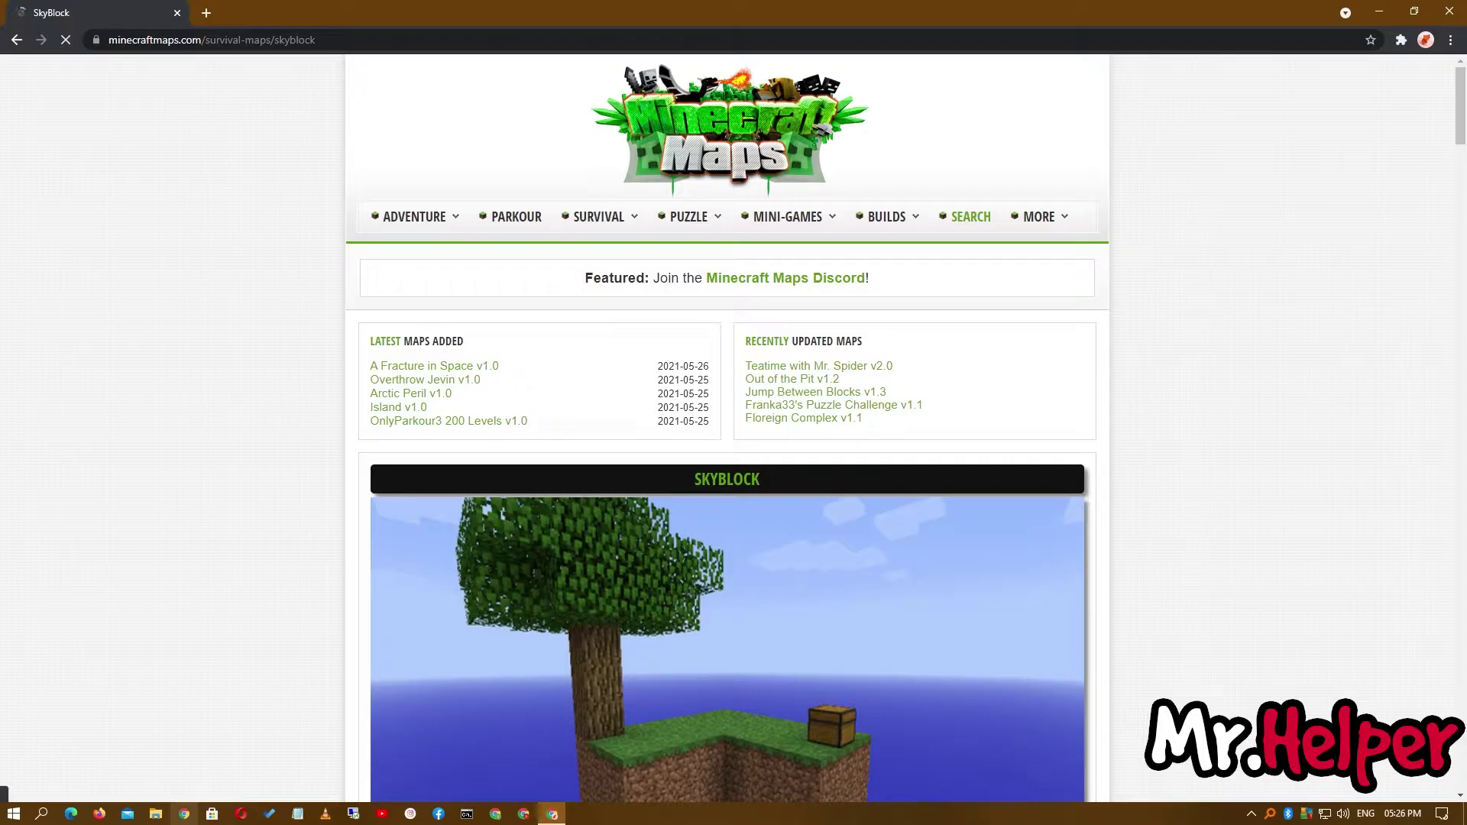
Download SkyBlock V2.1 from the map's download page and drag SkyBlock-2.1.zip onto the desktop
scroll(1201, 456, "down", 5)
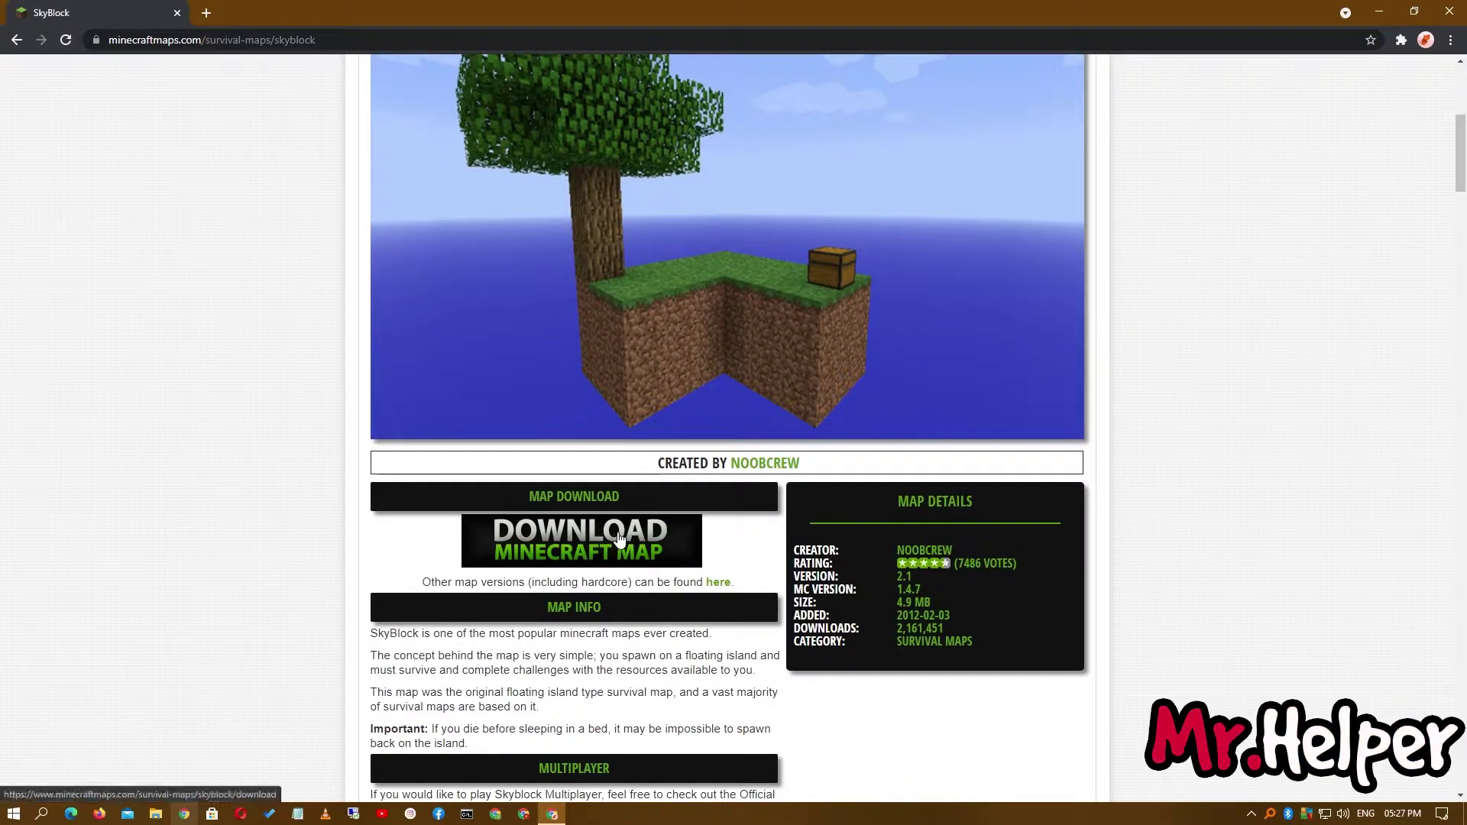
left_click(619, 538)
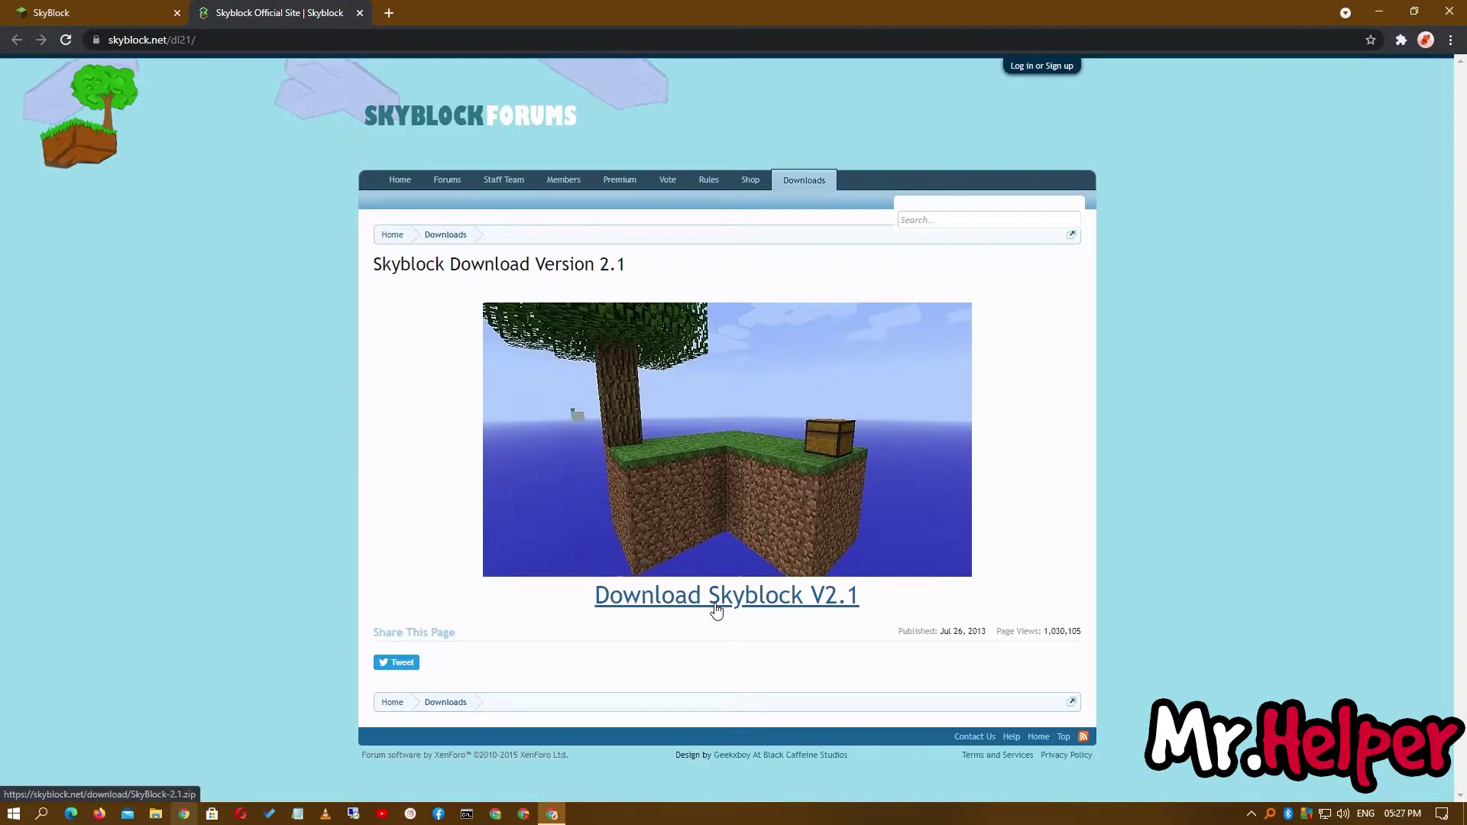
left_click(717, 604)
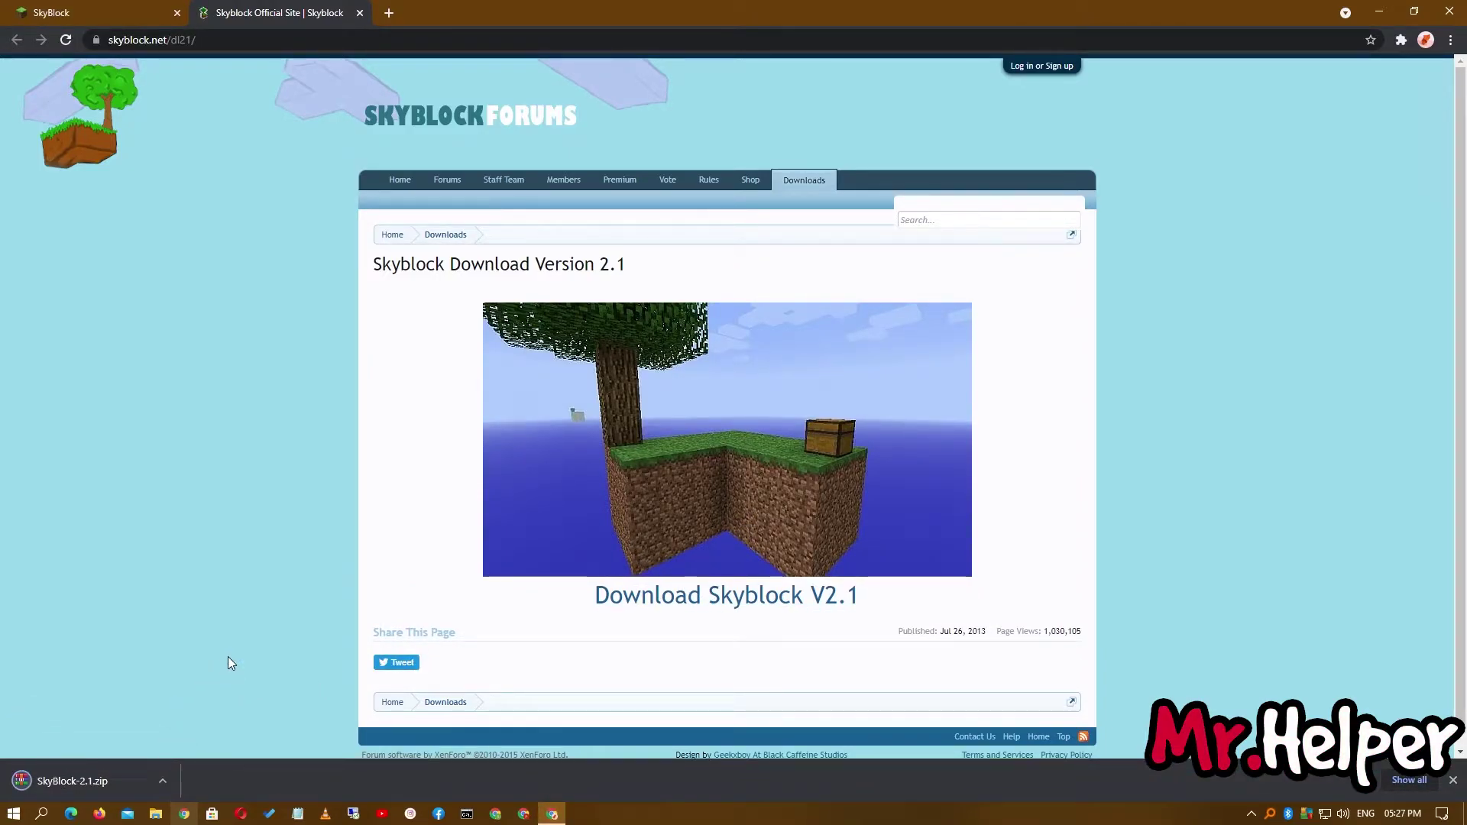
left_click_drag(746, 13, 1004, 141)
left_click_drag(699, 575, 46, 332)
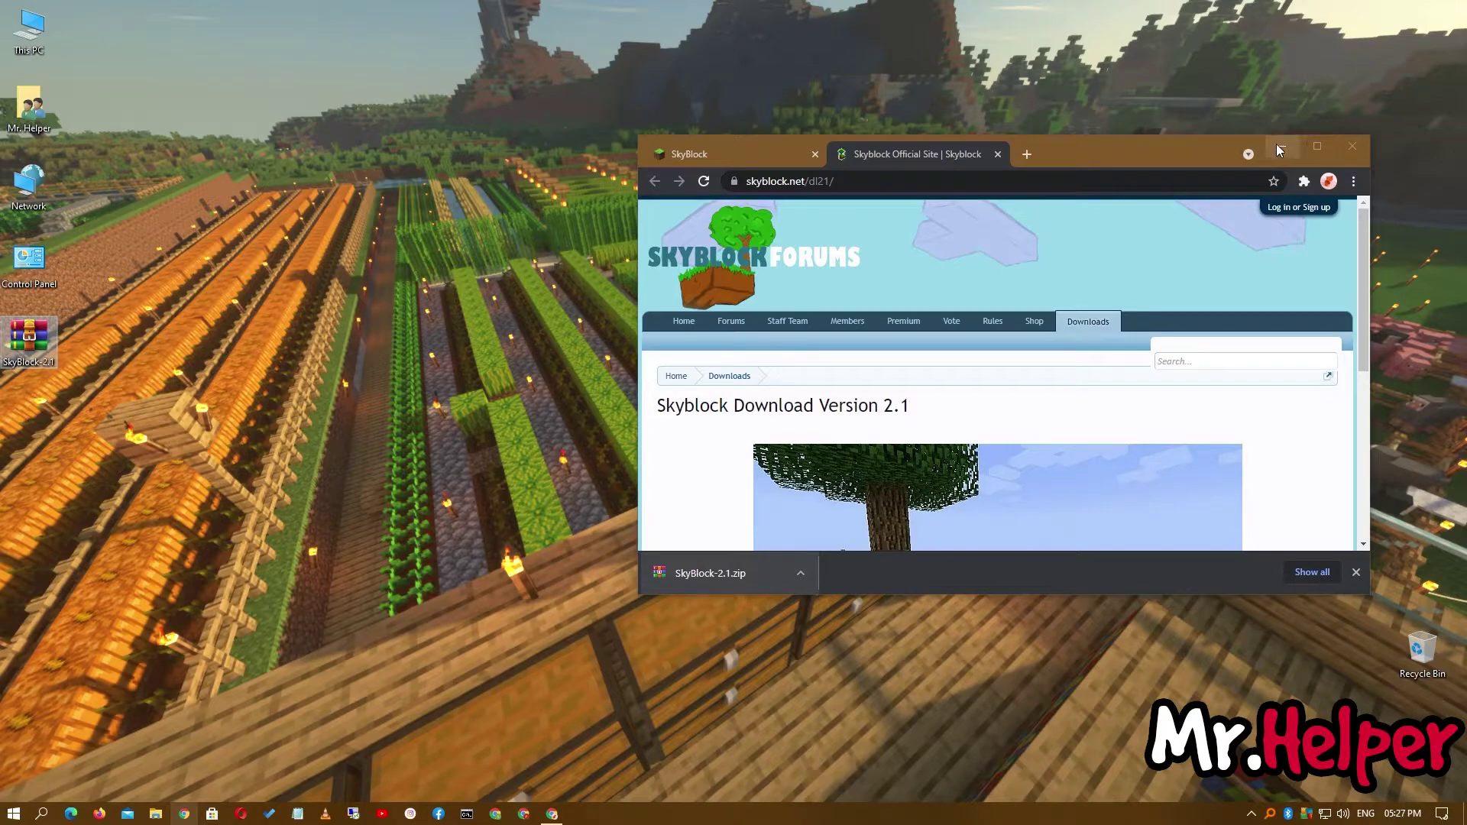
Run %AppData% from the Win+R dialog to open the Roaming folder in File Explorer
left_click(1280, 148)
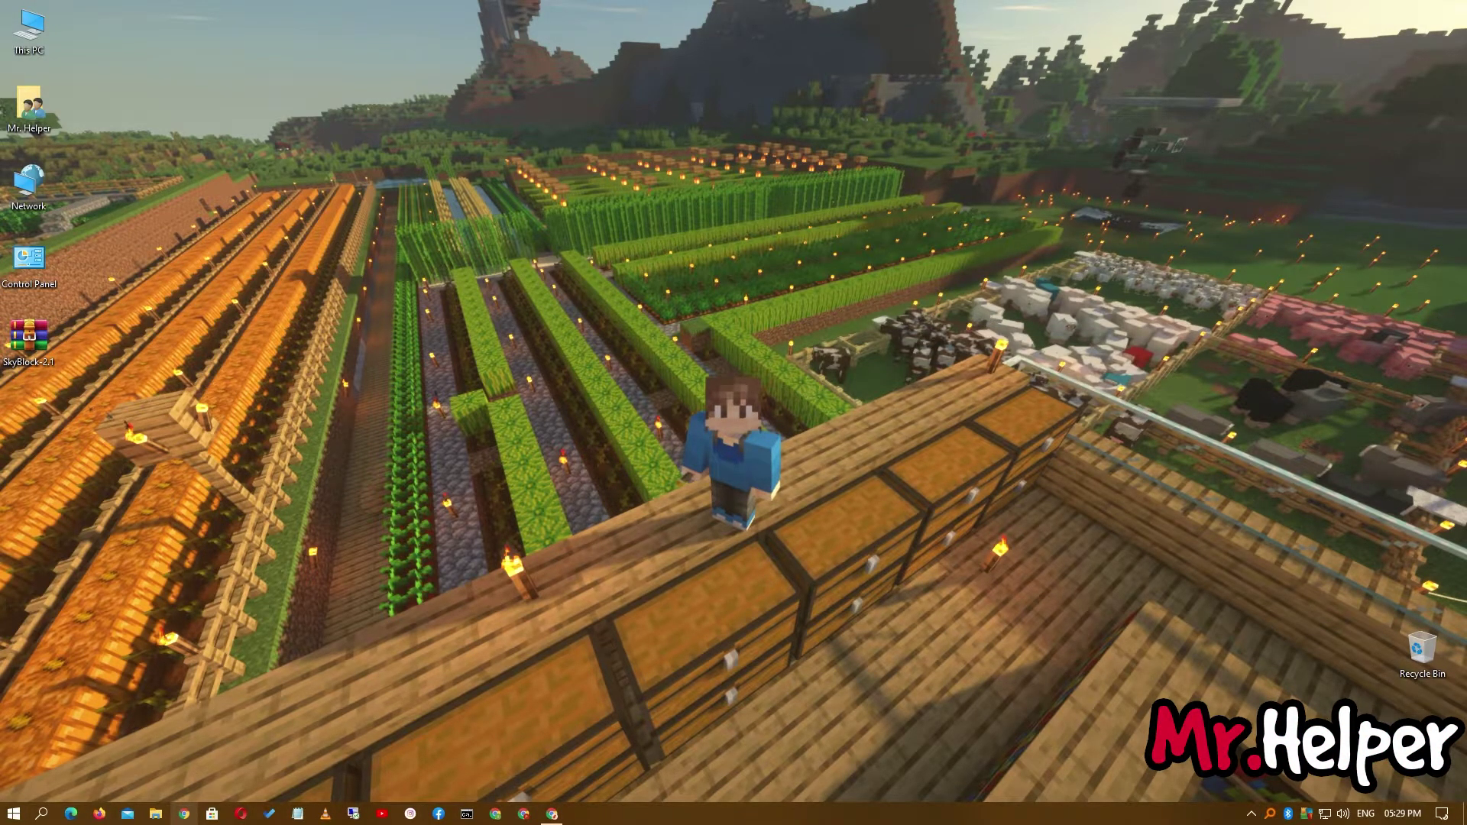
key("super+r")
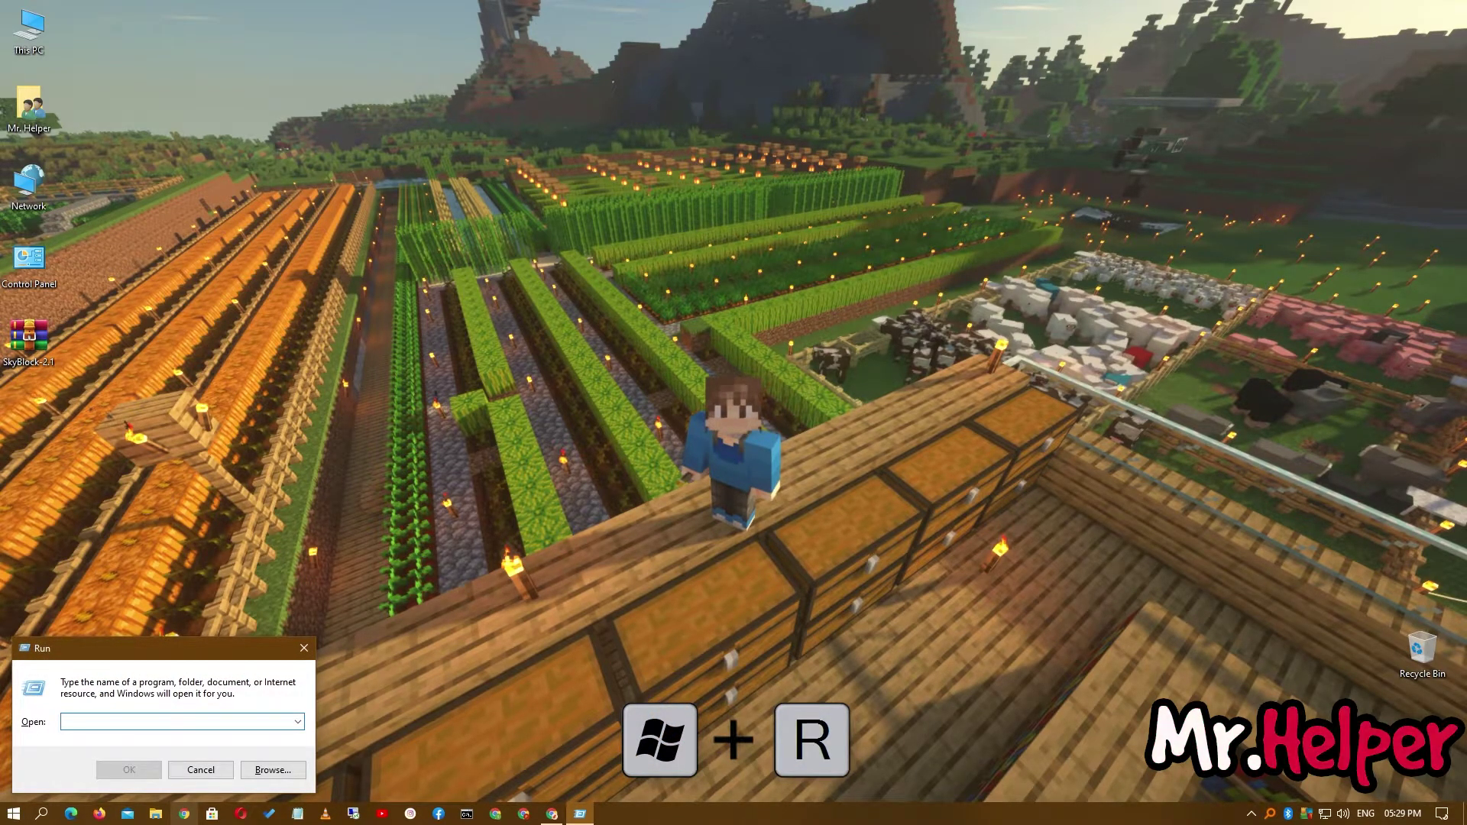
type("%A")
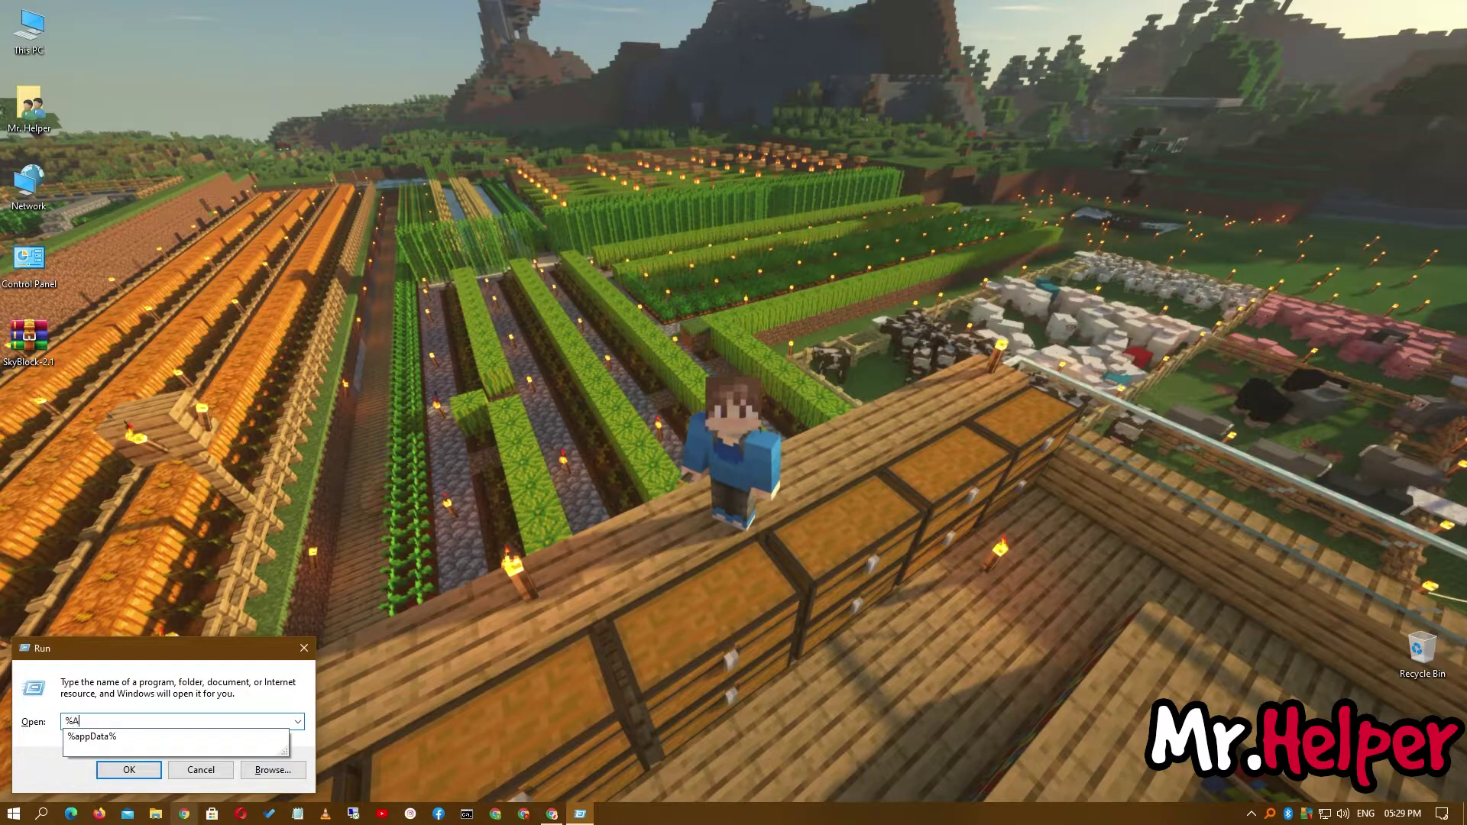
type("ppData")
key("Escape")
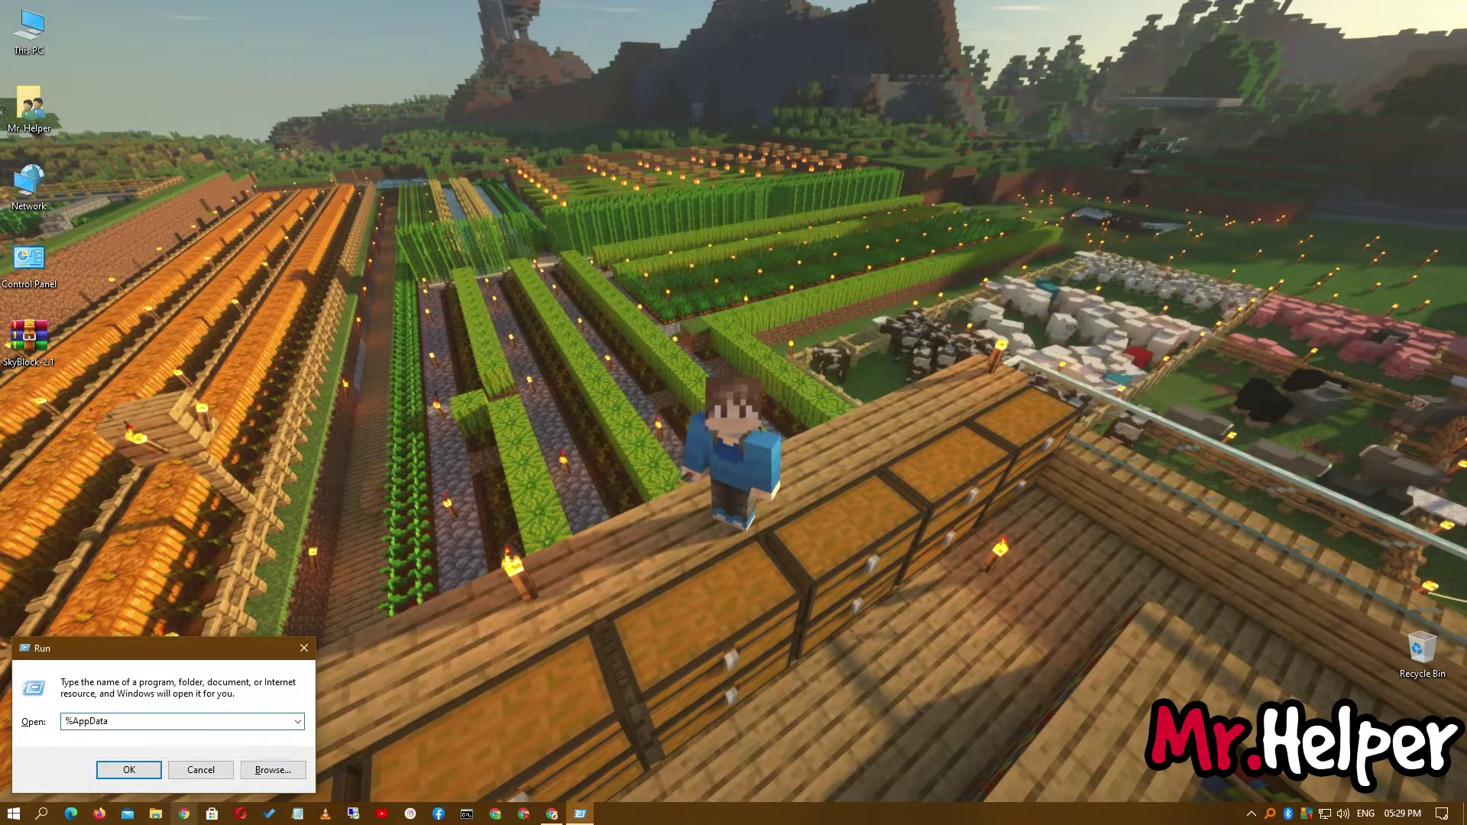
type("%")
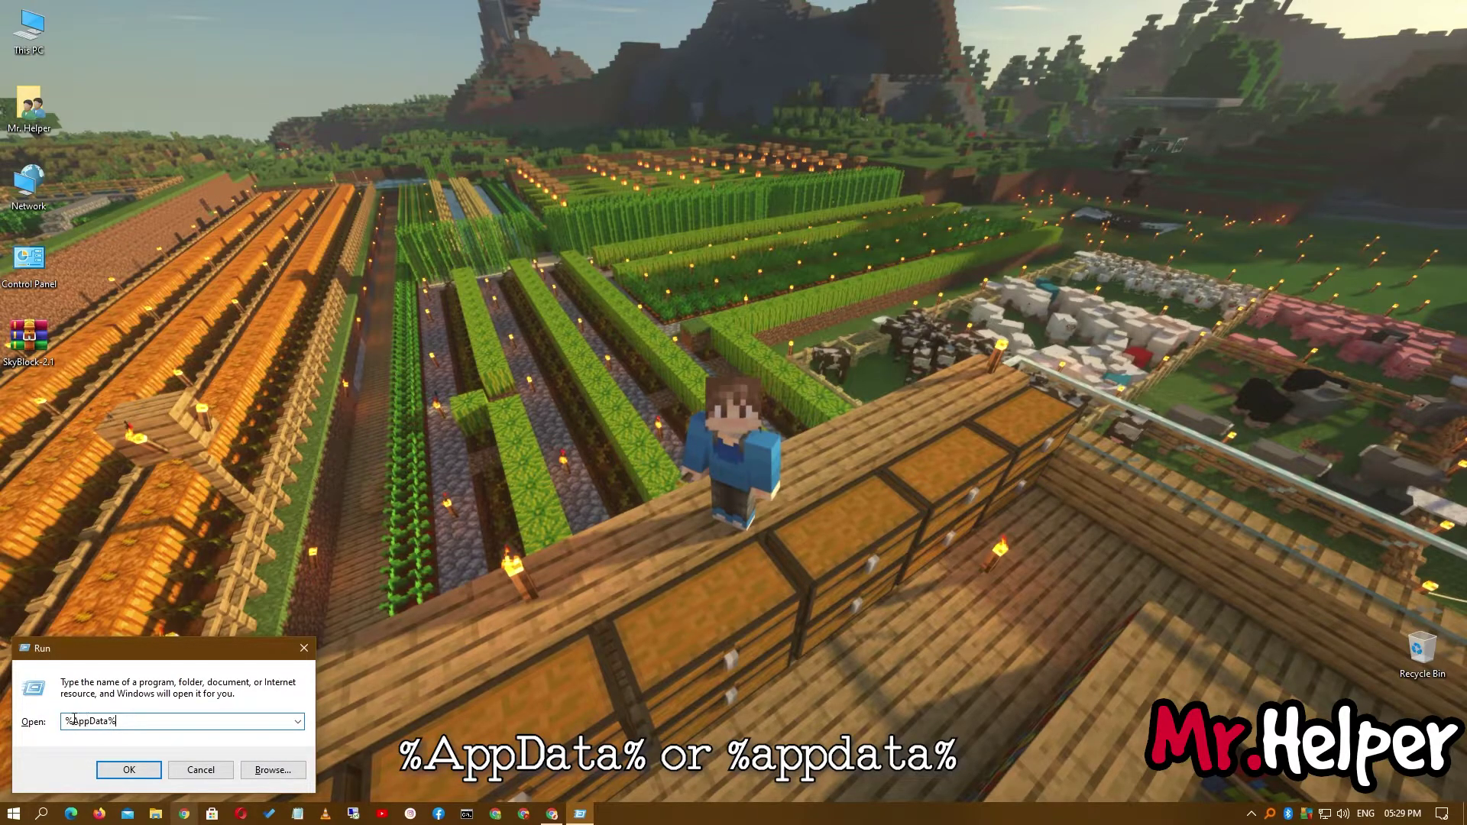
left_click_drag(72, 722, 109, 728)
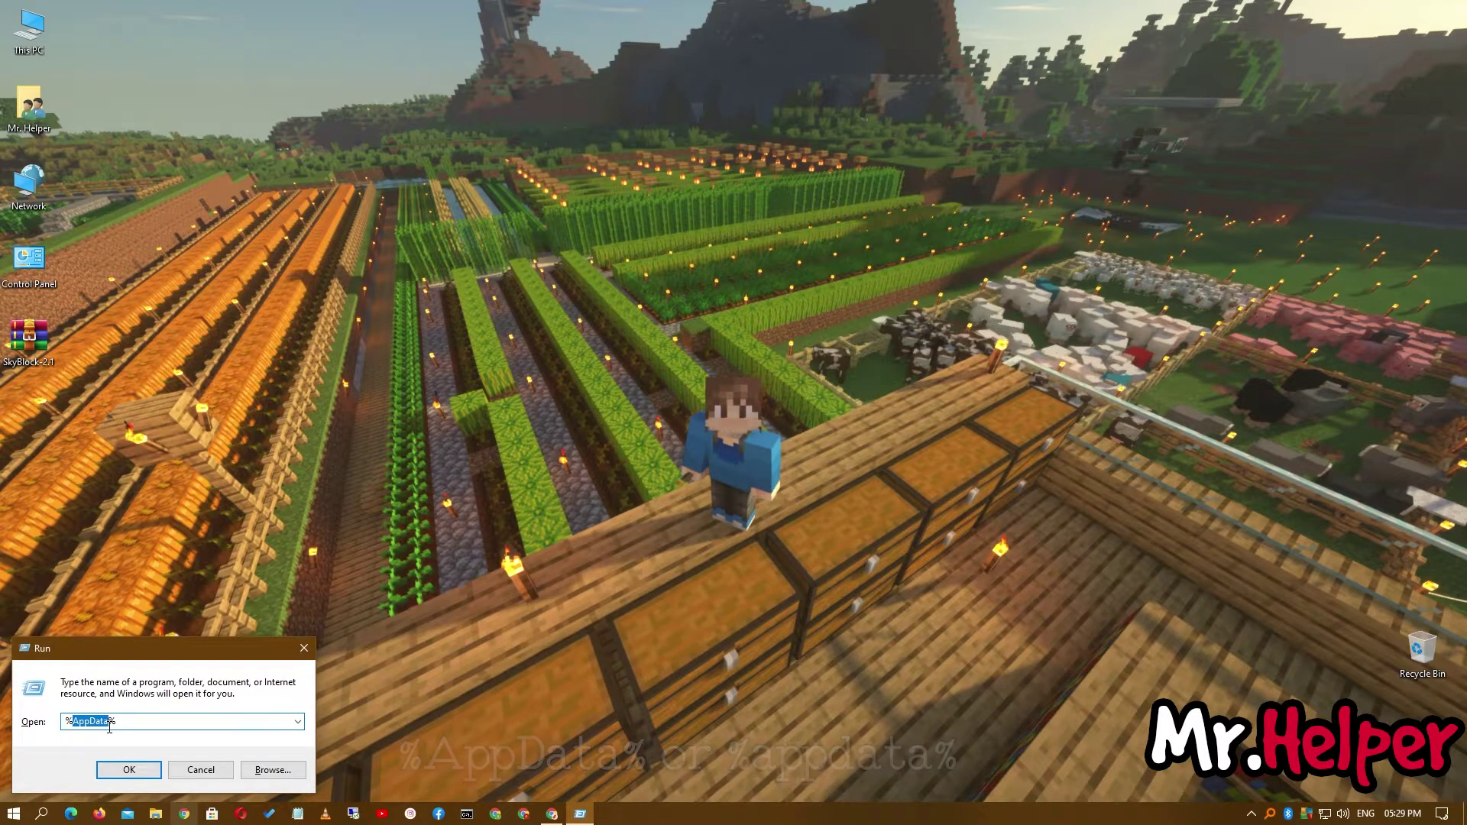
left_click(130, 769)
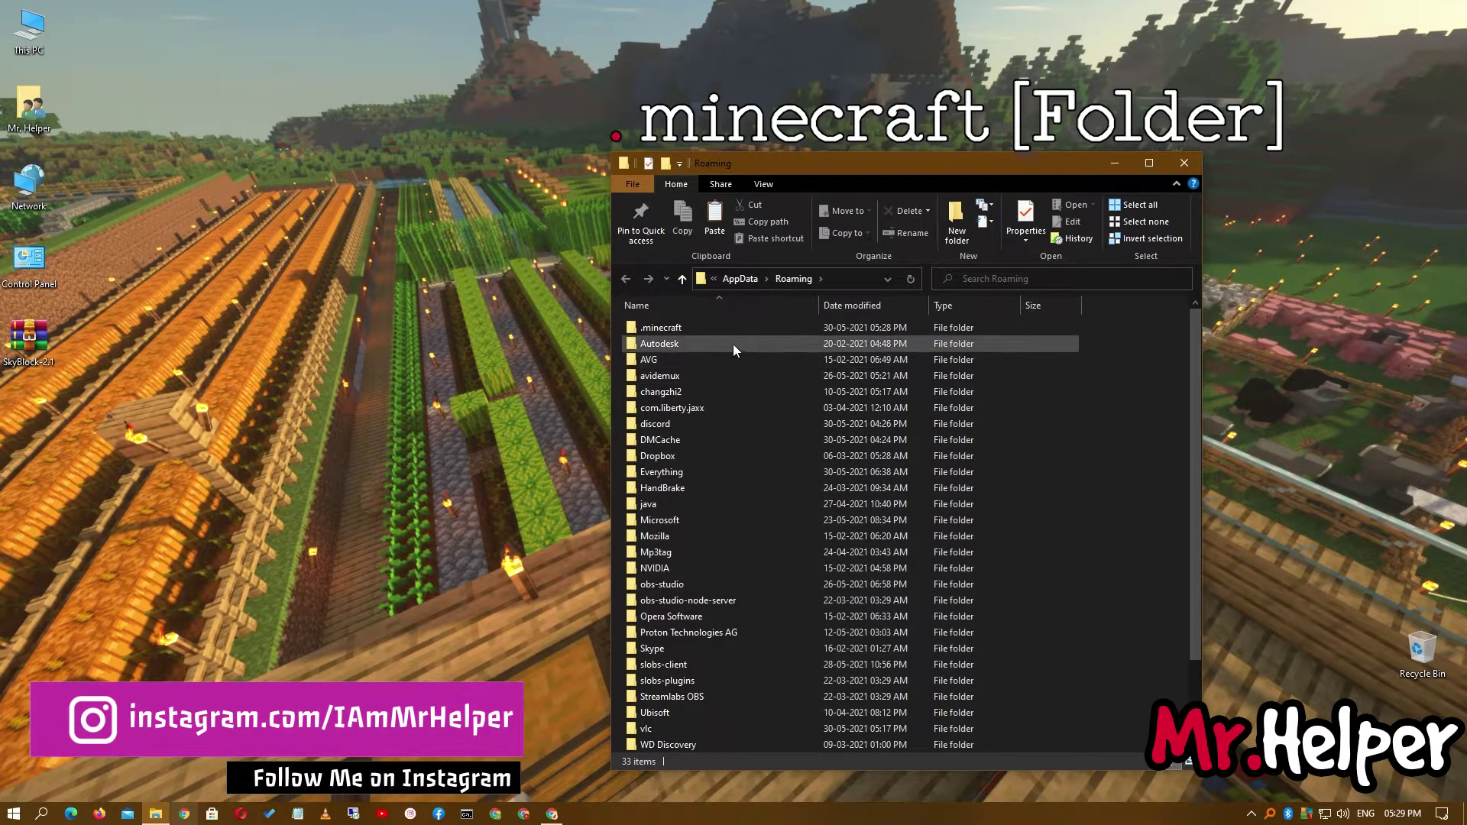
Open .minecraft and create a 'saves' folder, merging it with the existing saves folder
double_click(685, 331)
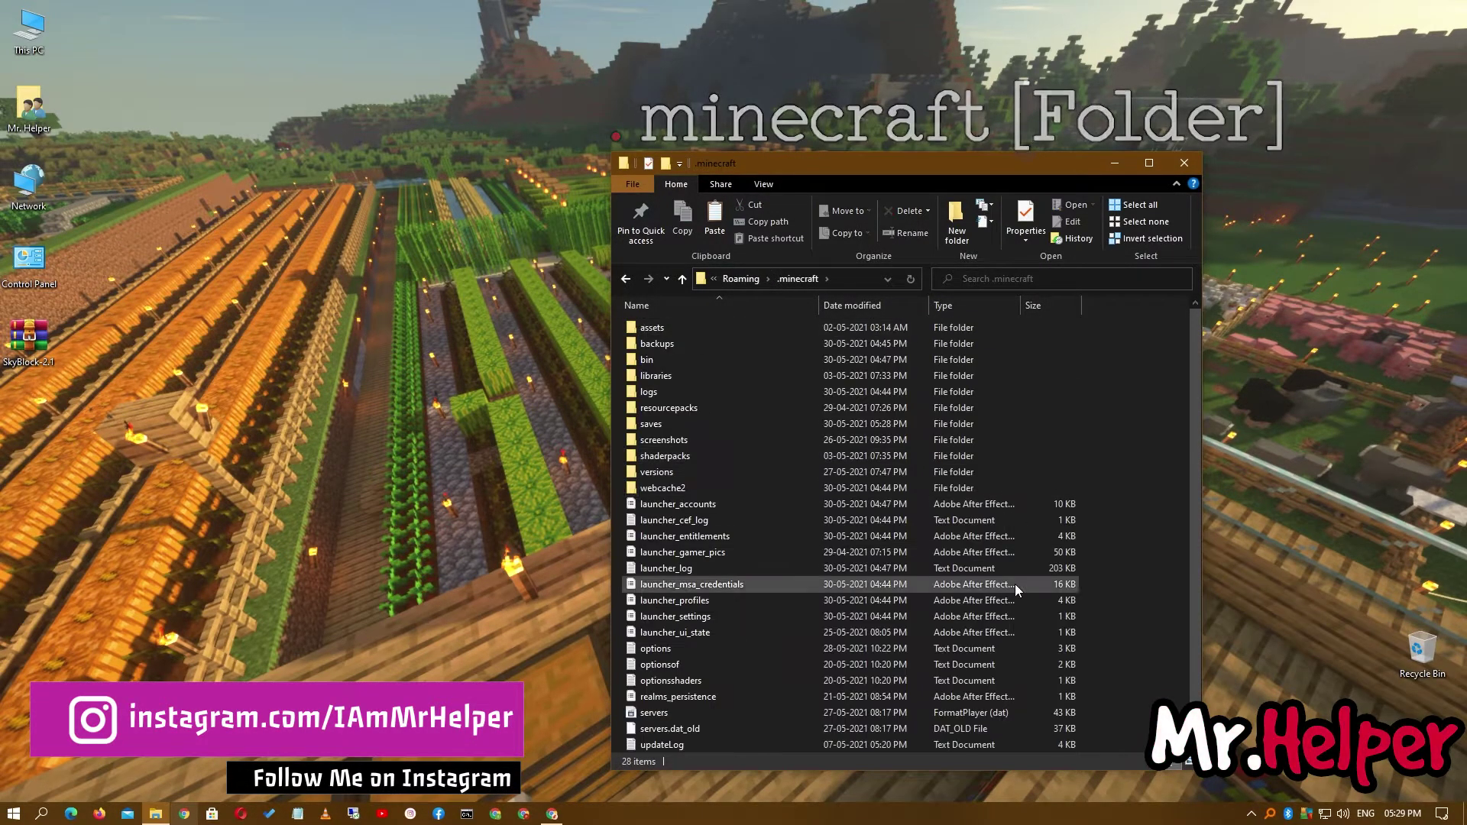
left_click(763, 425)
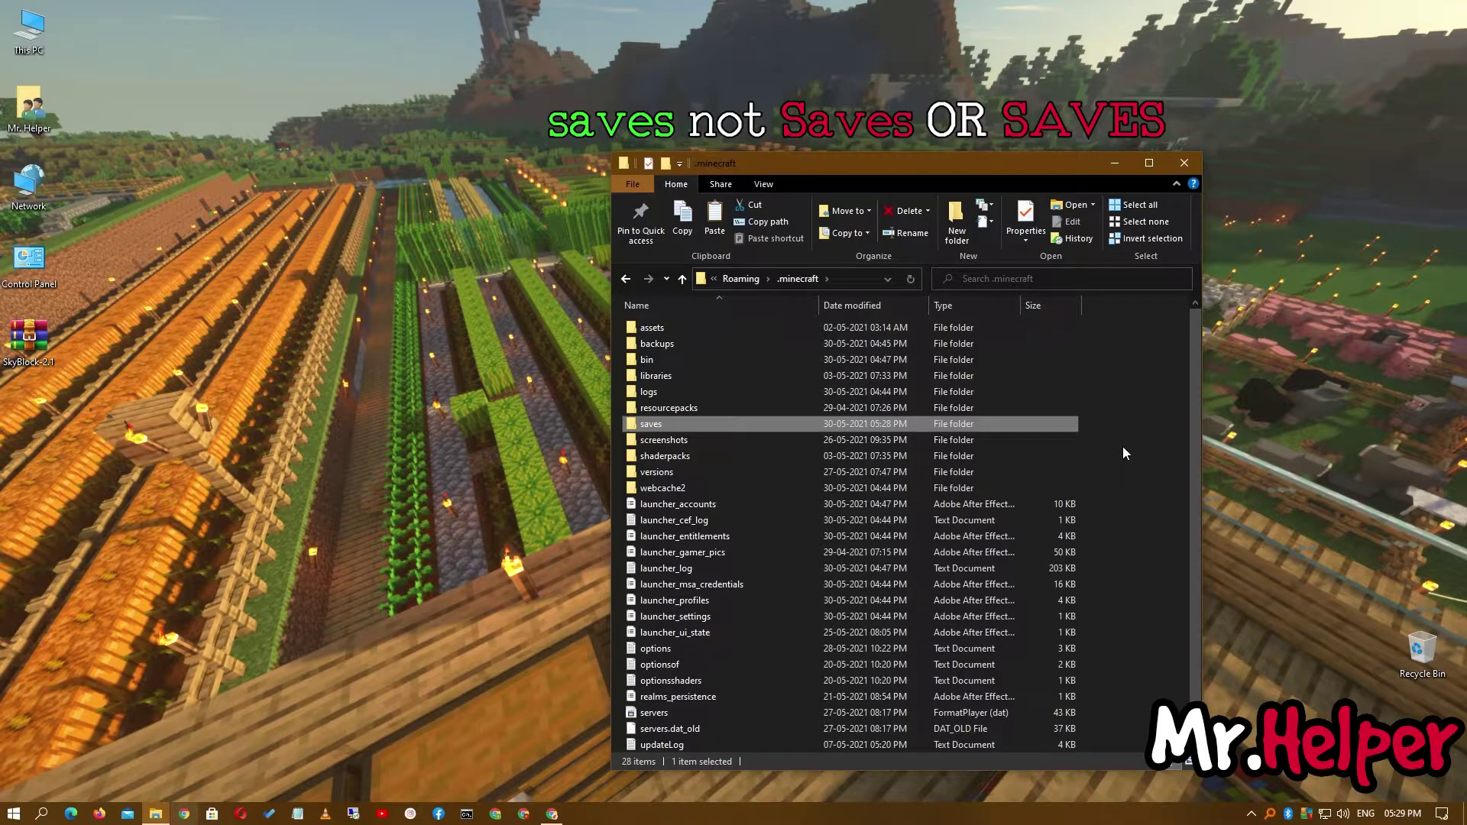
right_click(1122, 446)
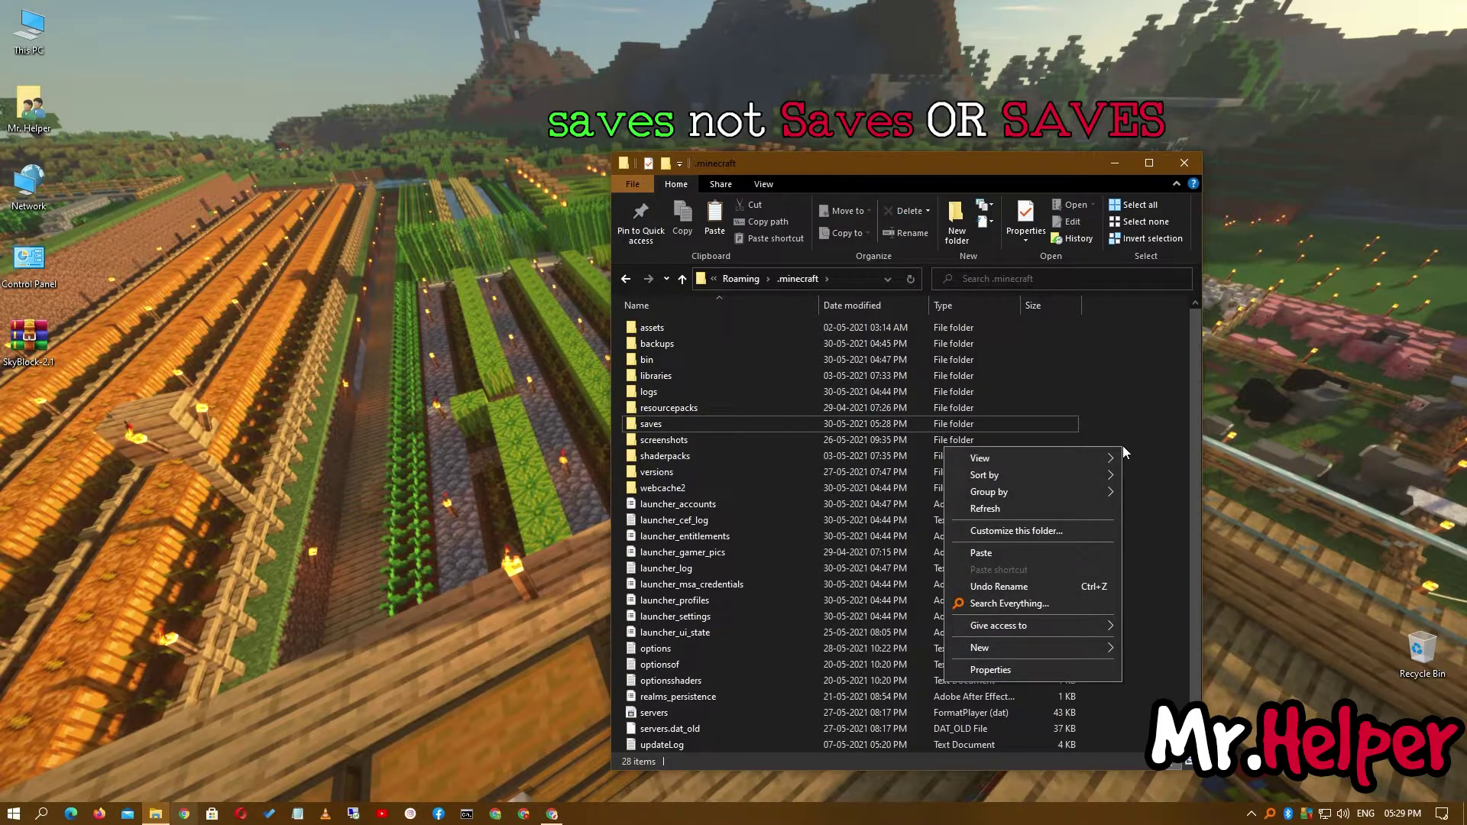
mouse_move(1056, 650)
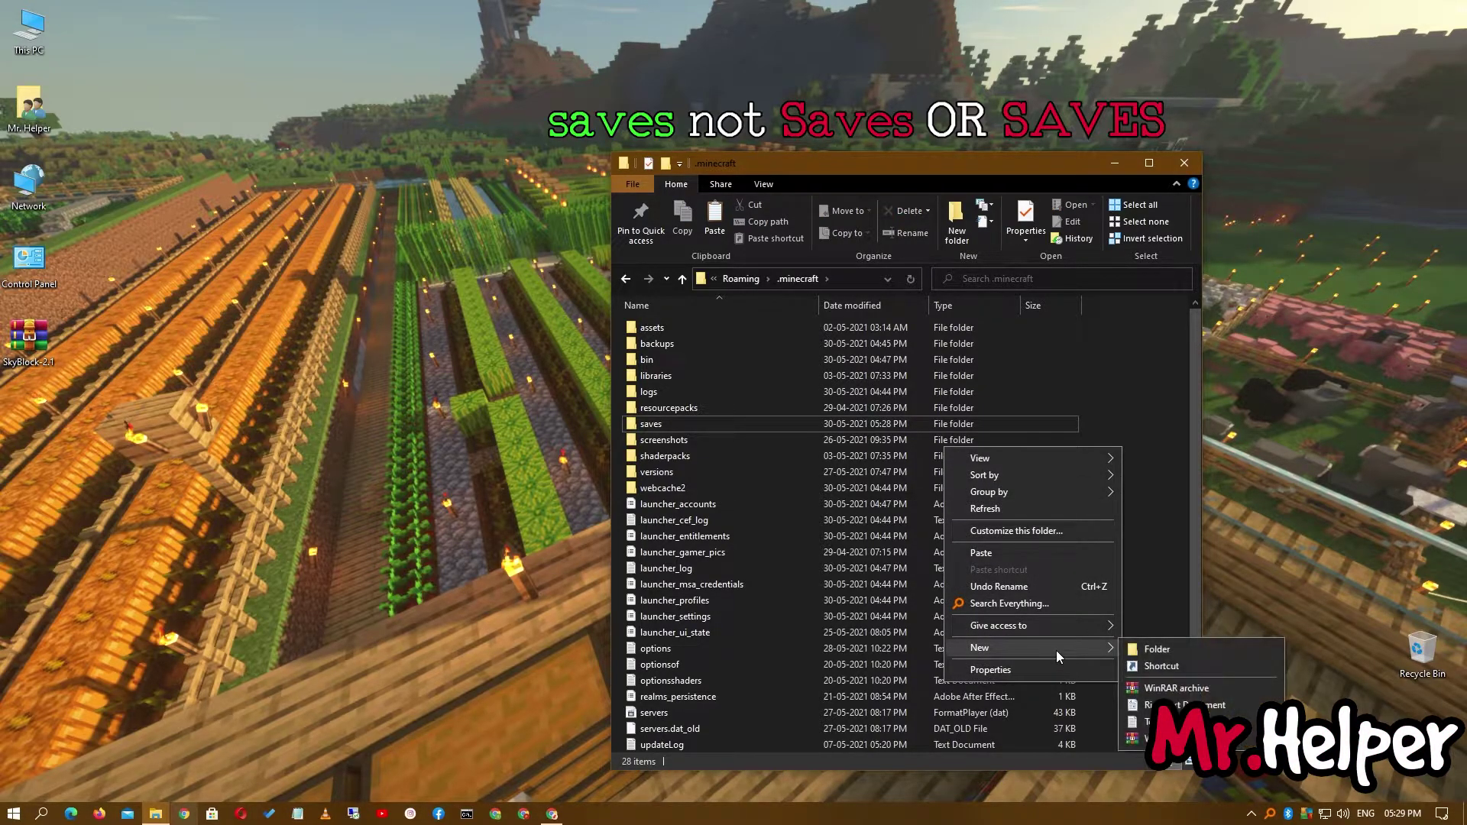
left_click(1150, 651)
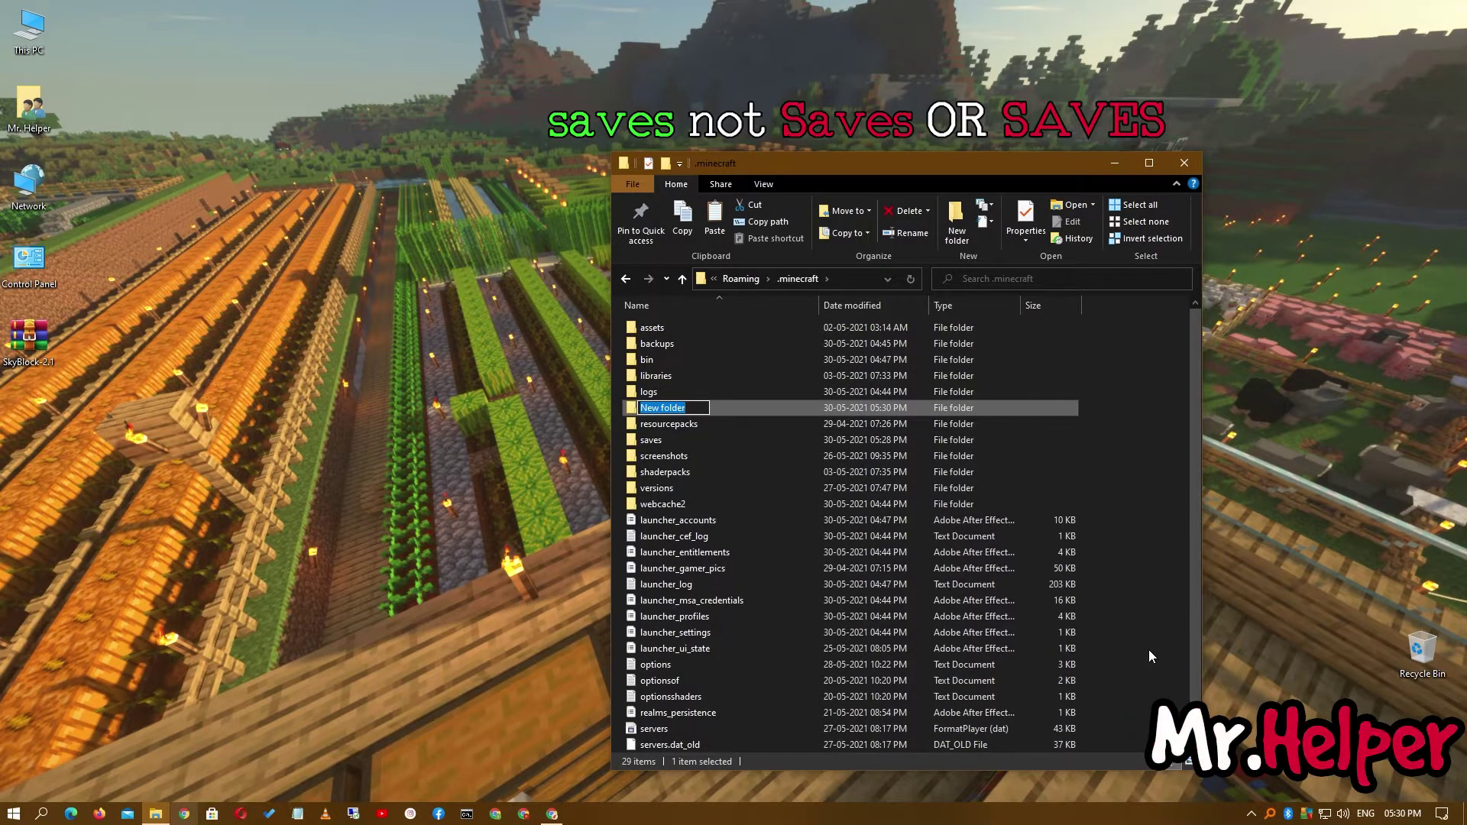
type("saves")
key("Return")
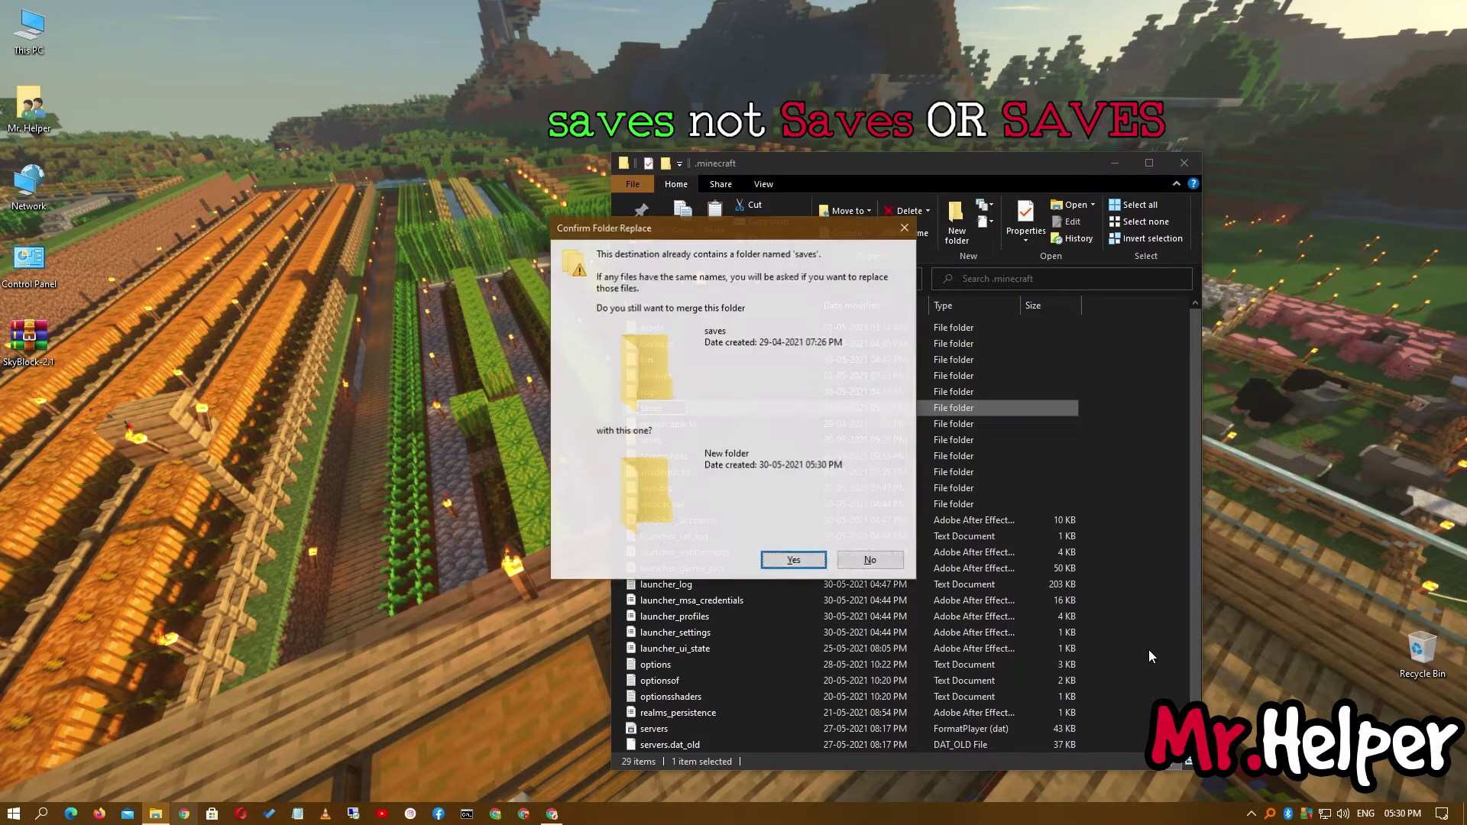
left_click(775, 561)
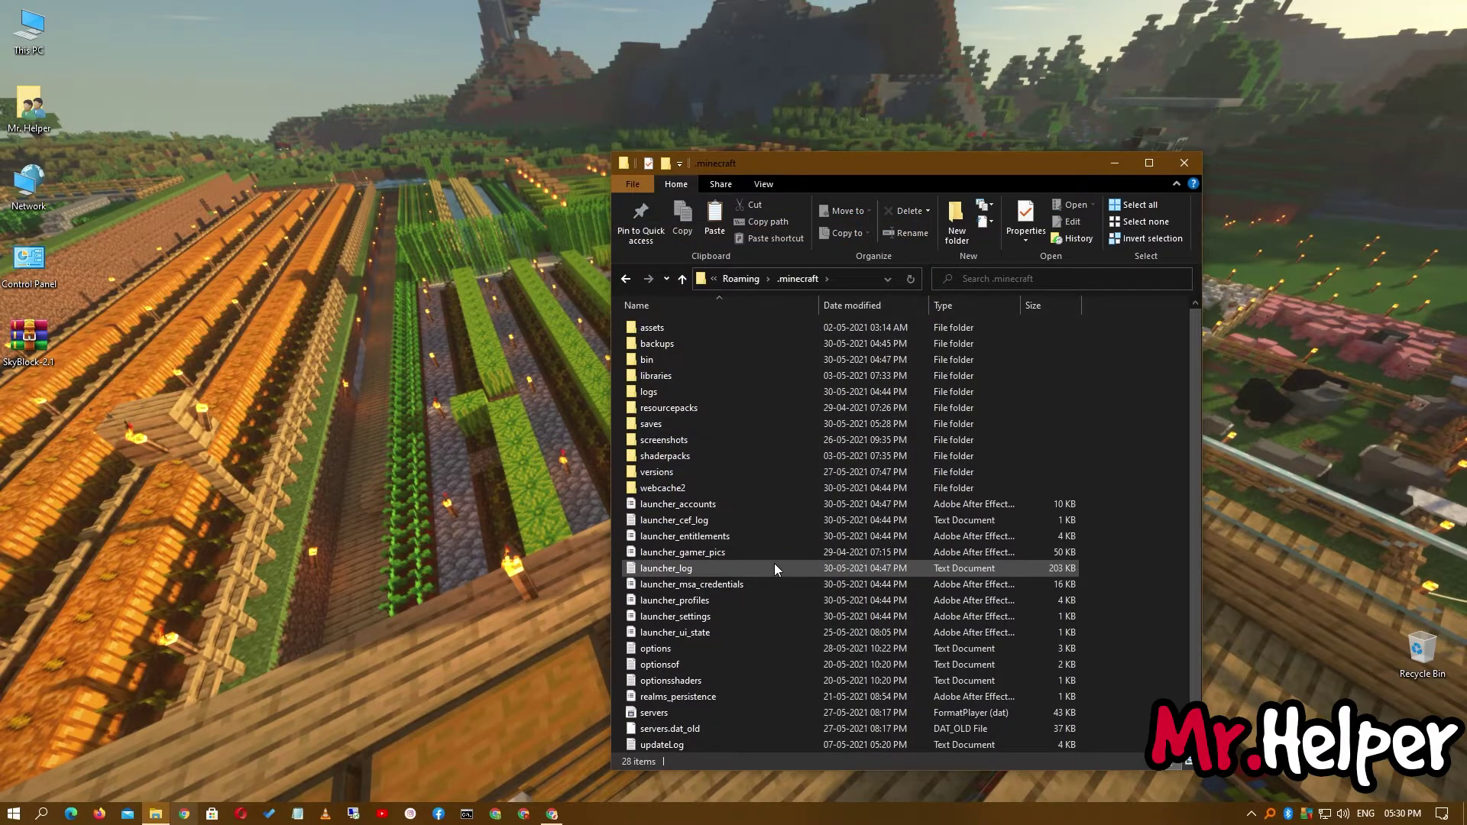
Open the saves folder and choose another app to open SkyBlock-2.1.zip
double_click(658, 425)
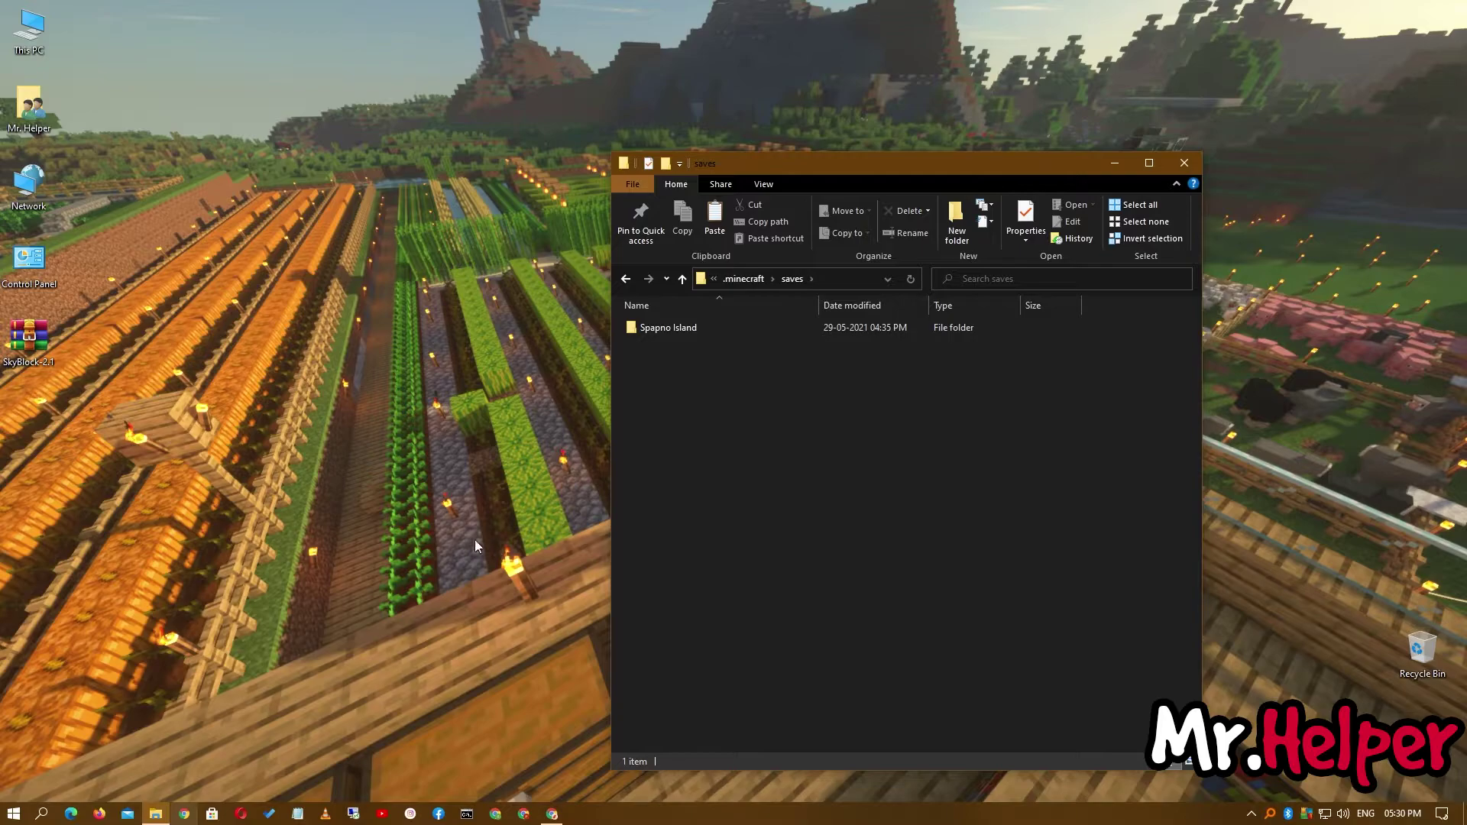
right_click(39, 341)
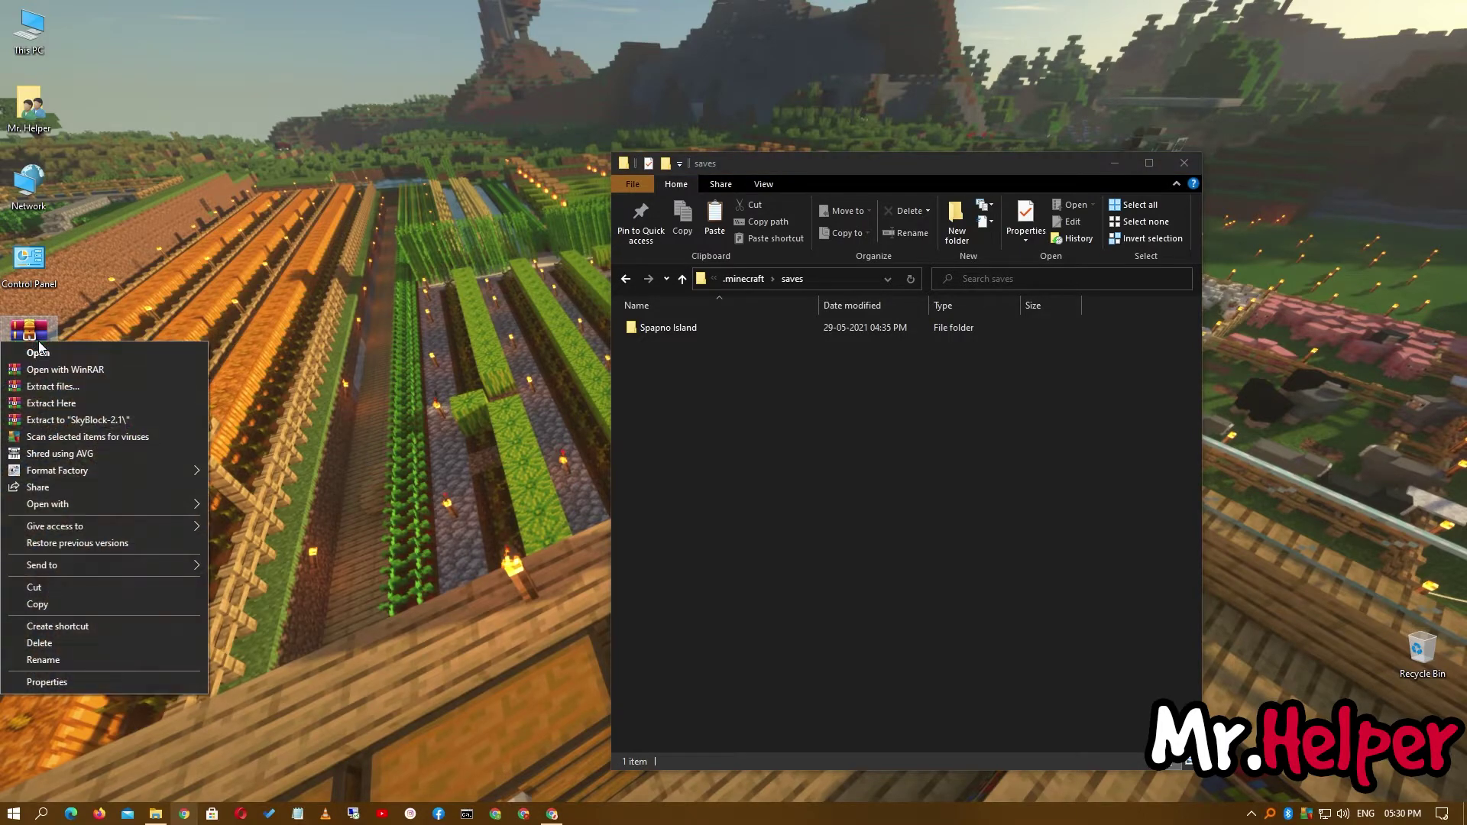
left_click(166, 277)
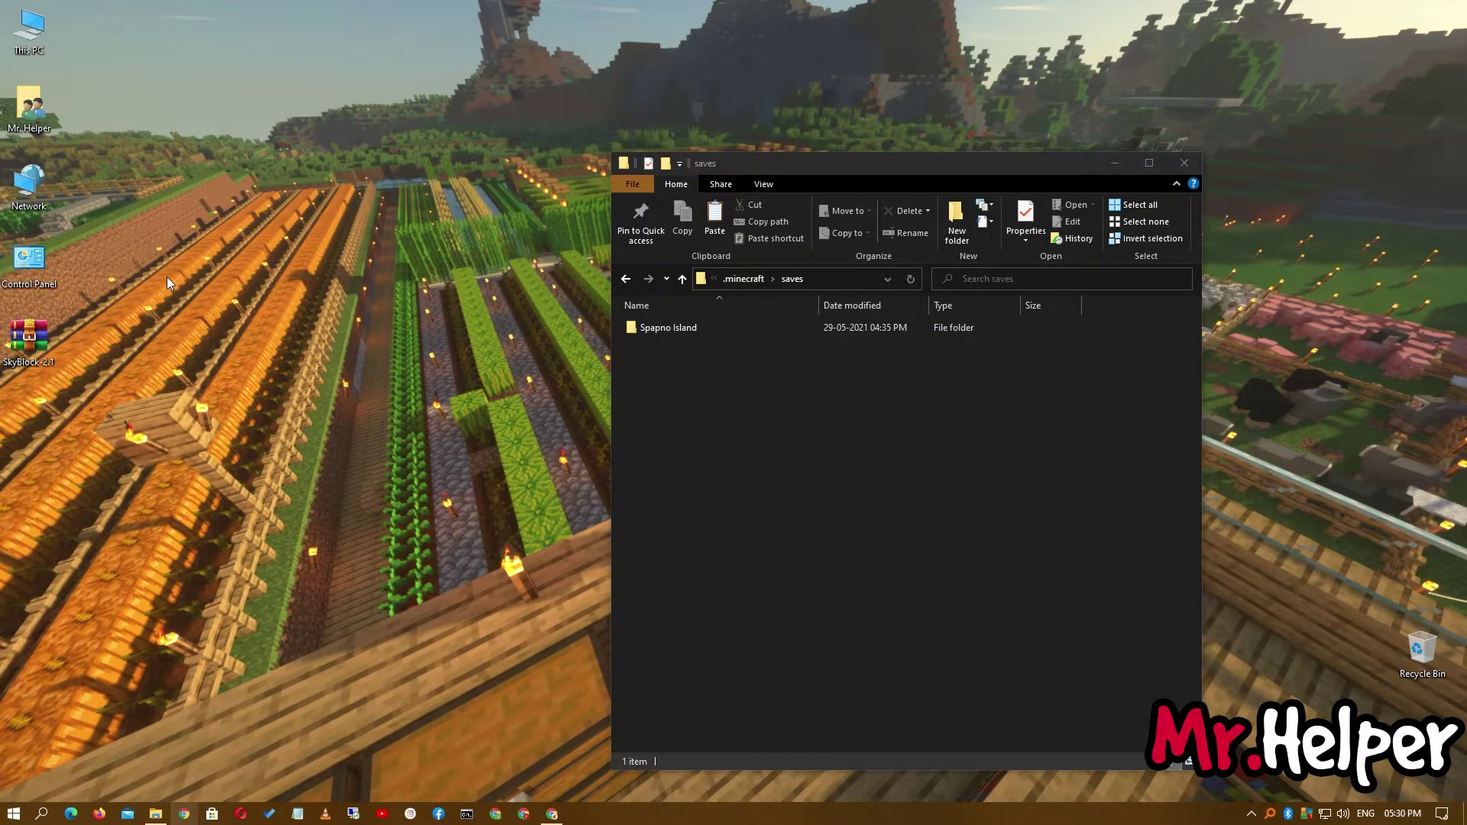
right_click(29, 337)
mouse_move(73, 498)
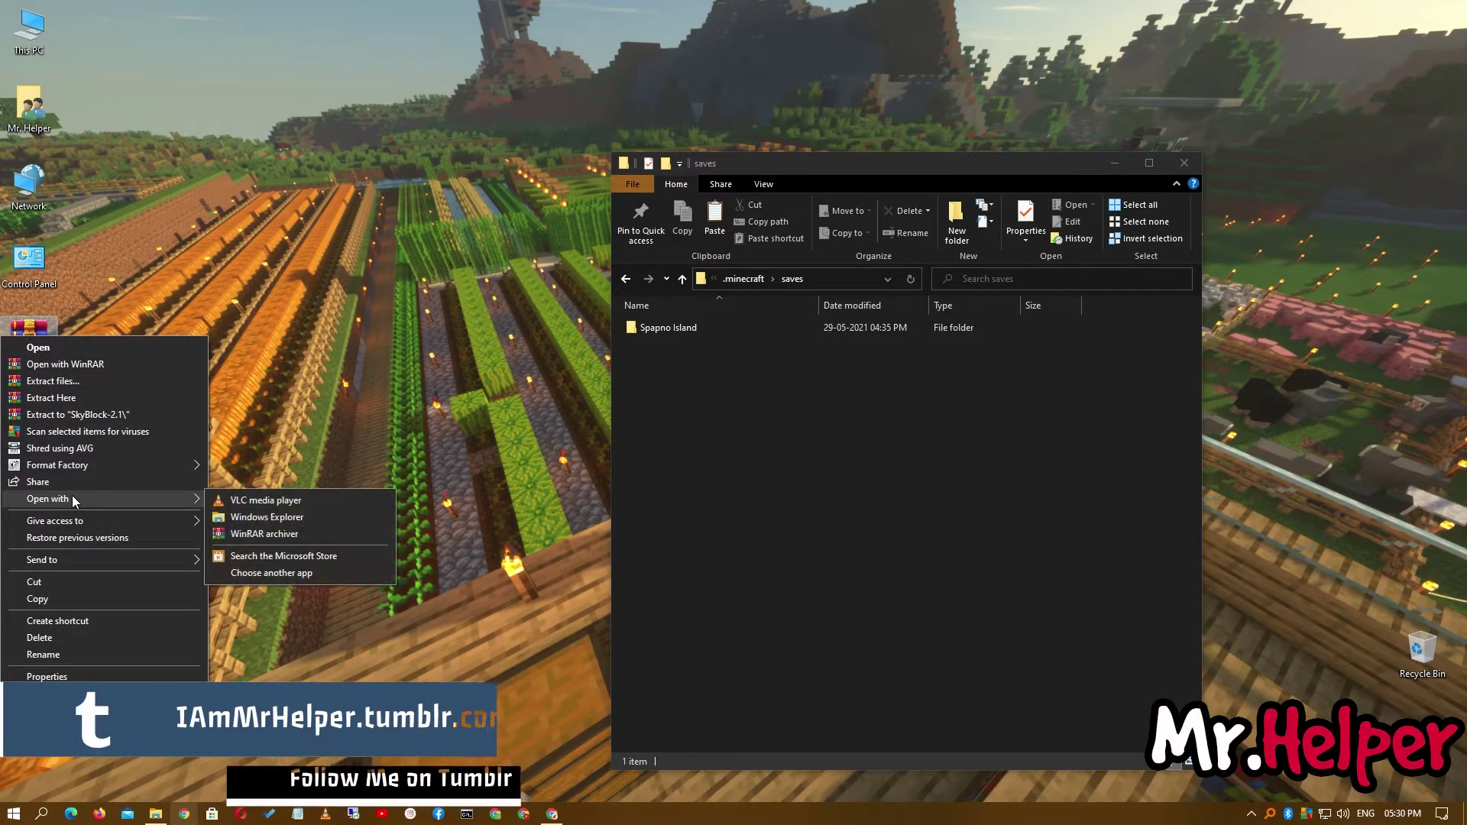
left_click(282, 572)
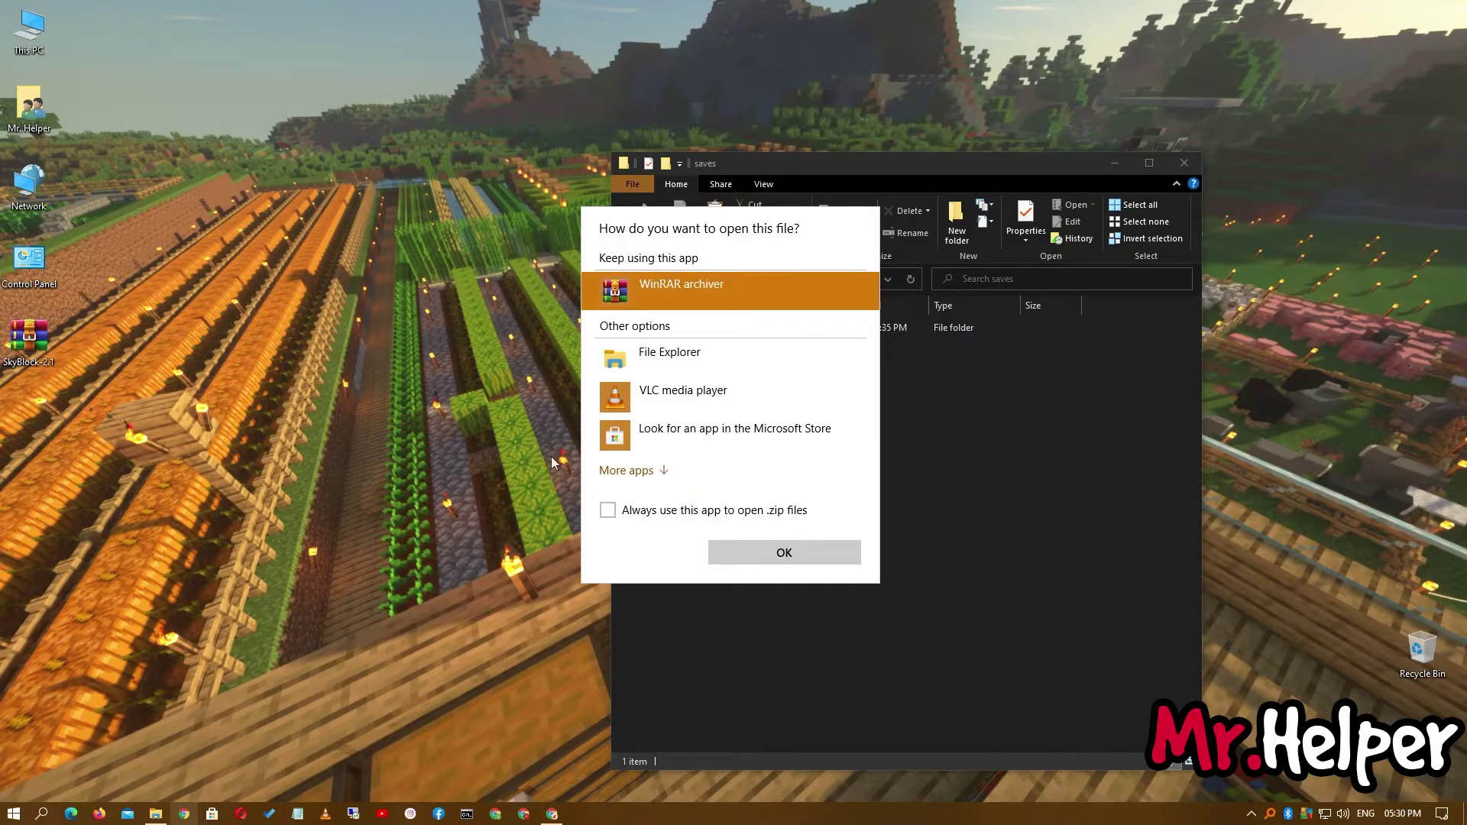
Open the zip in File Explorer and copy the SkyBlock2.1 folder into saves
left_click(675, 364)
left_click(795, 552)
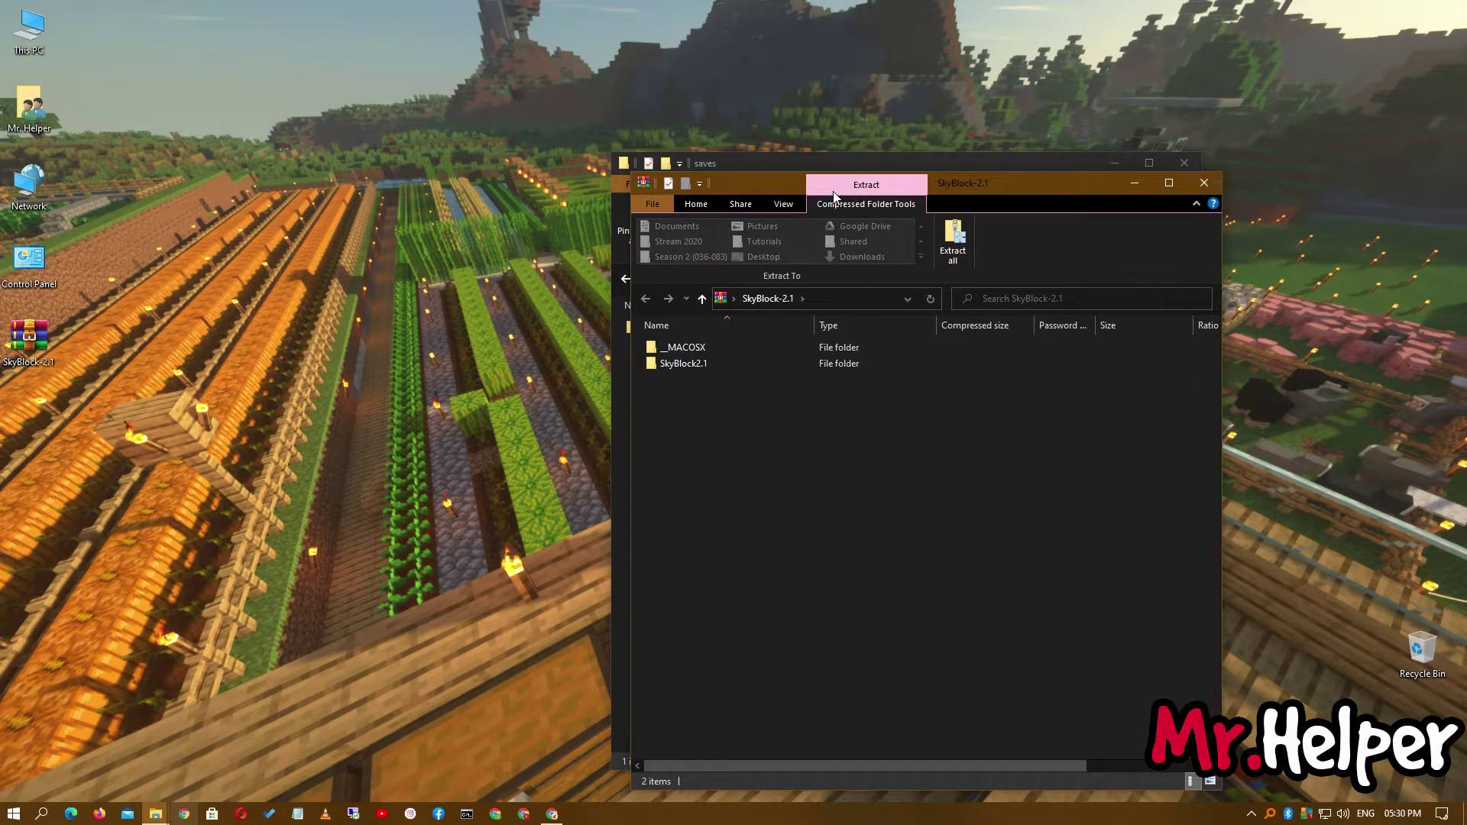
left_click_drag(834, 213, 1102, 222)
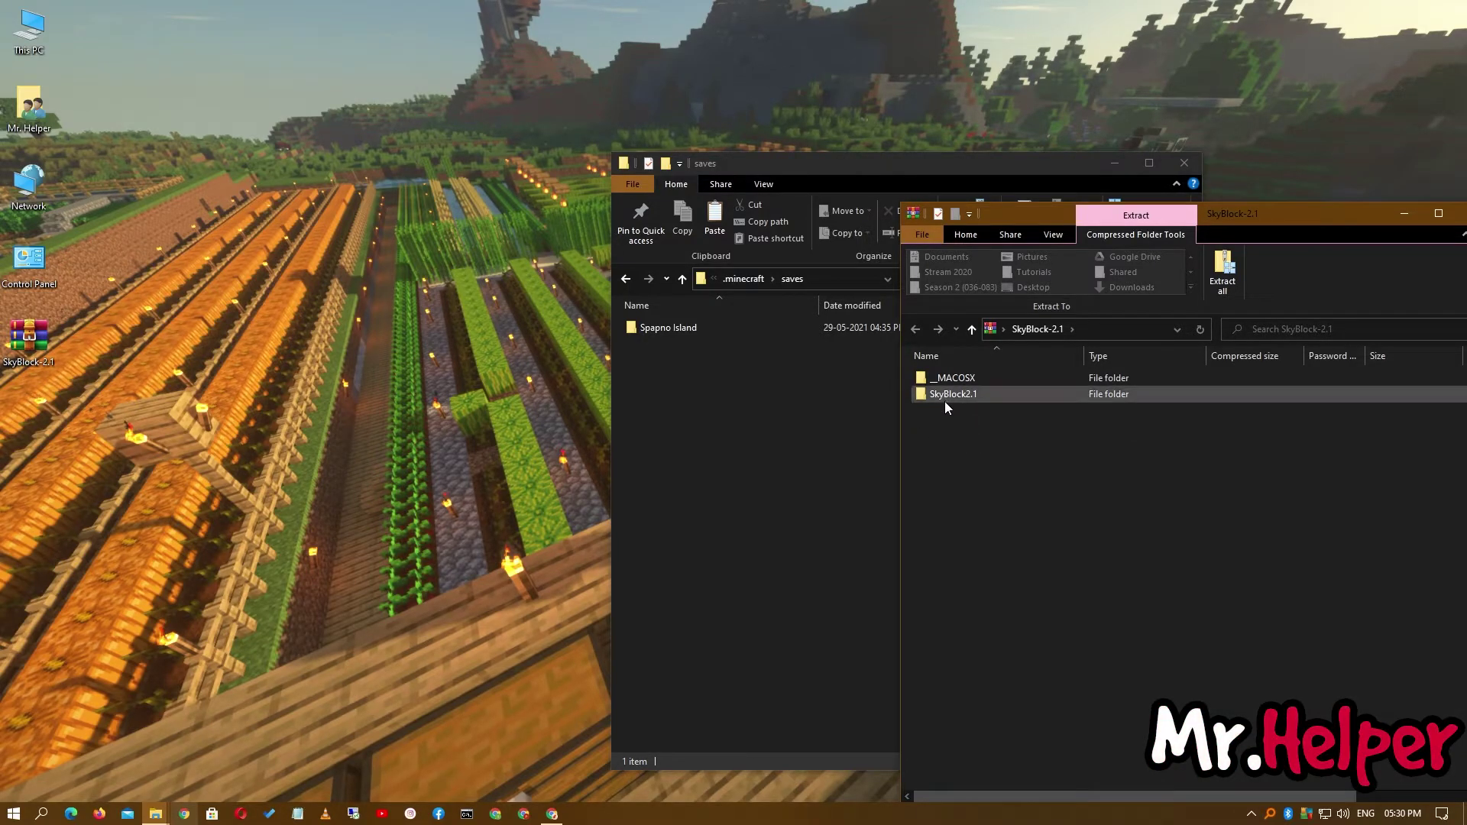
left_click_drag(978, 397, 695, 439)
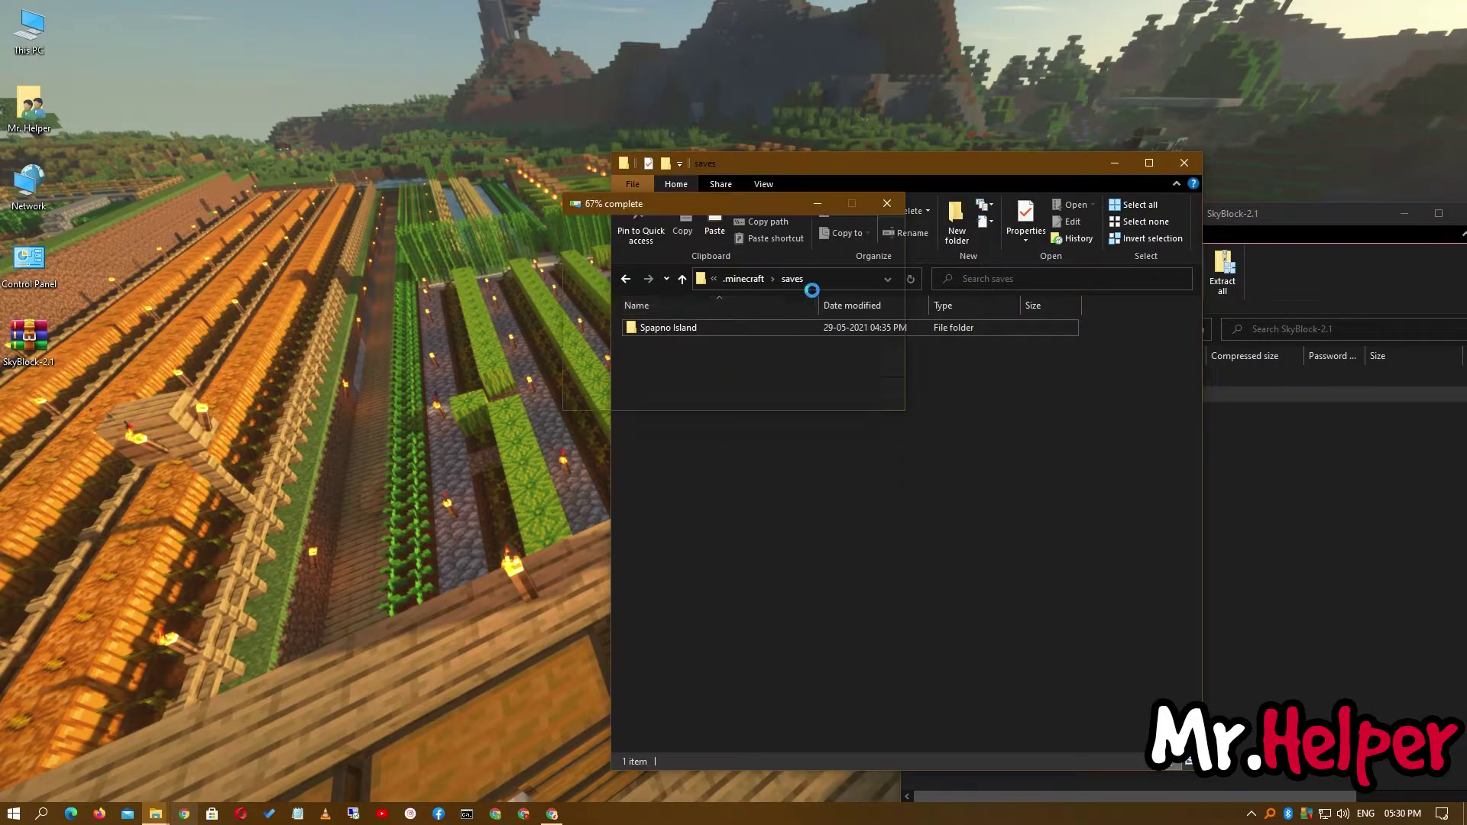